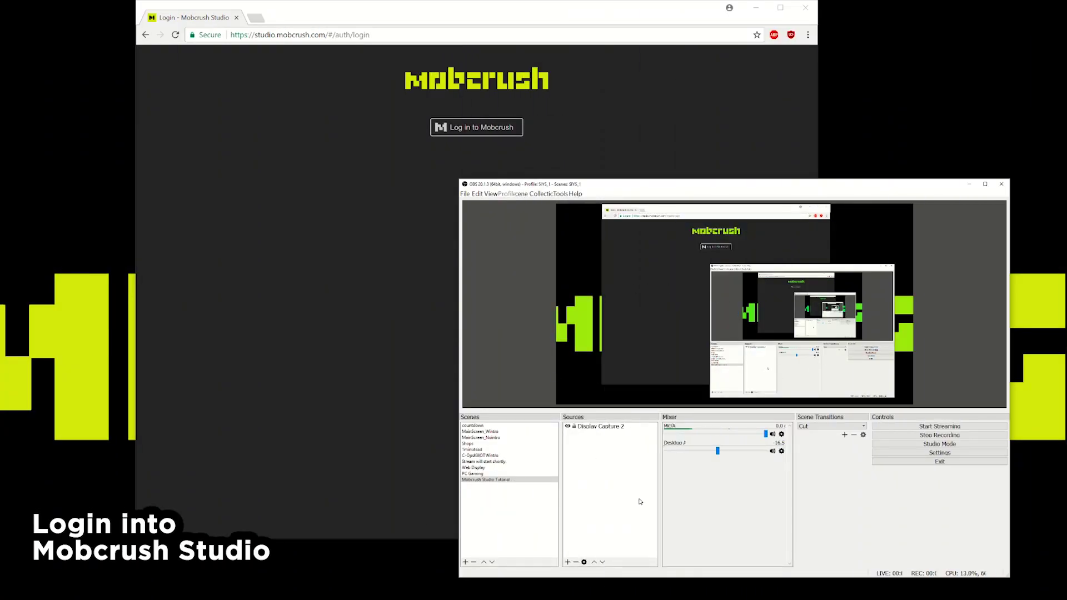
Sign in to Mobcrush Studio with a Mobcrush account's username and password
{"action": "left_click", "coordinate": [352, 254]}
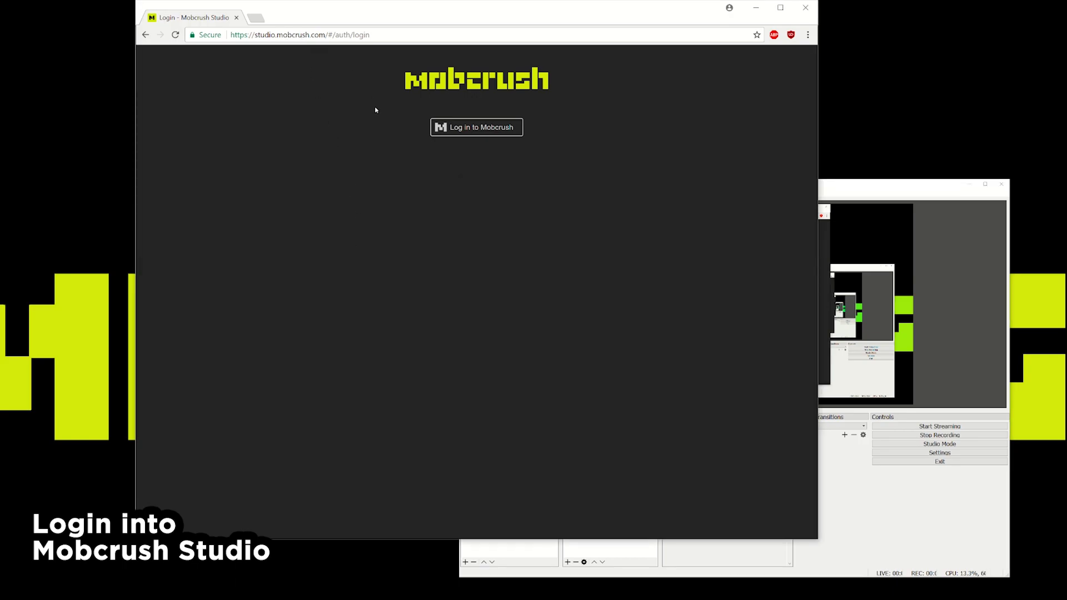
{"action": "left_click", "coordinate": [445, 130]}
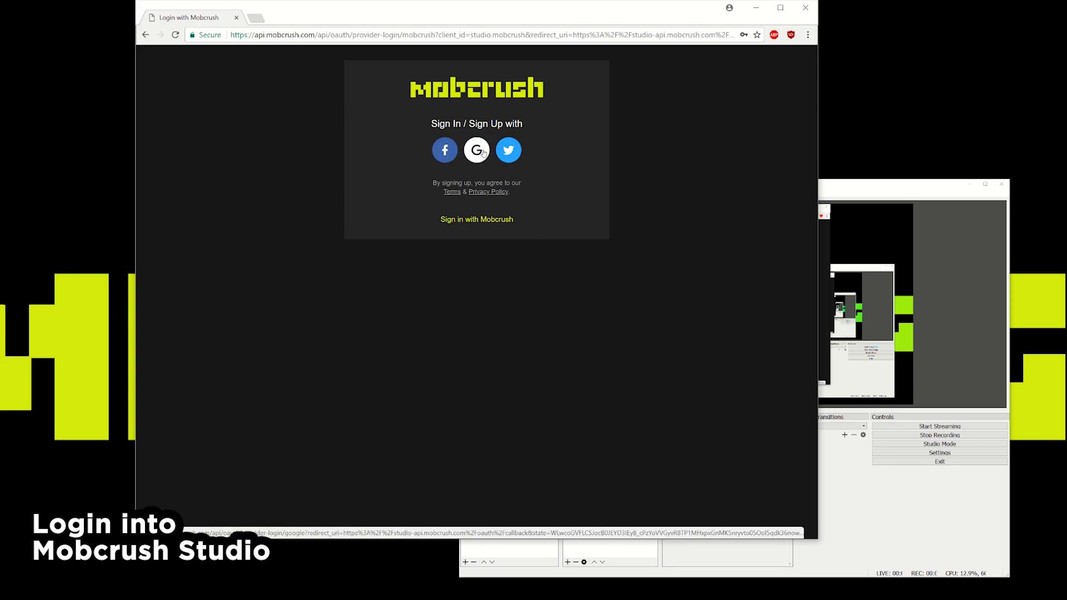
{"action": "left_click", "coordinate": [482, 220]}
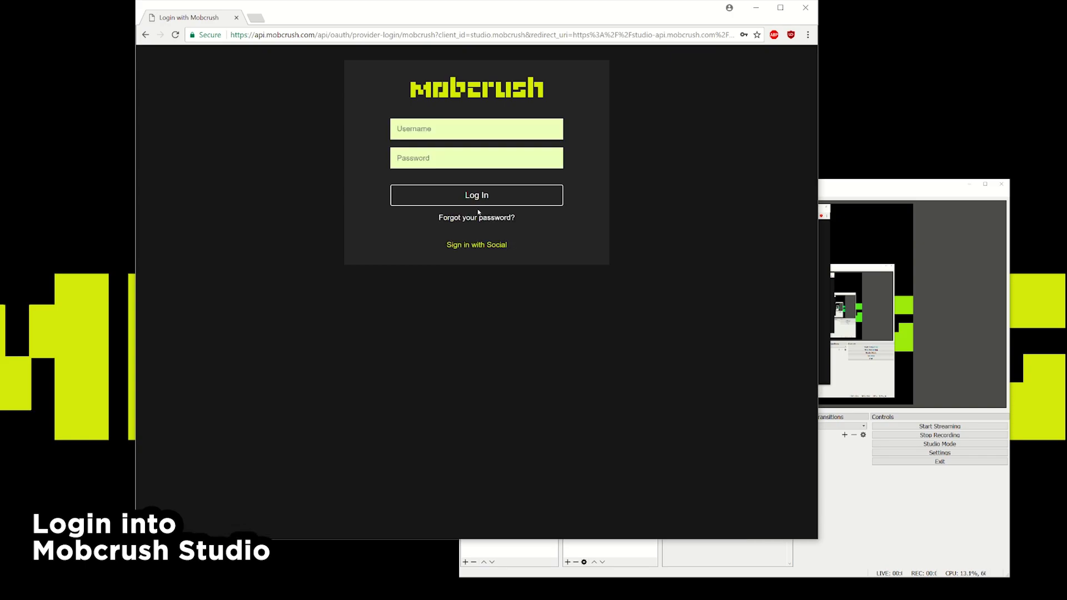
{"action": "left_click", "coordinate": [440, 121]}
{"action": "type", "text": "zyfe"}
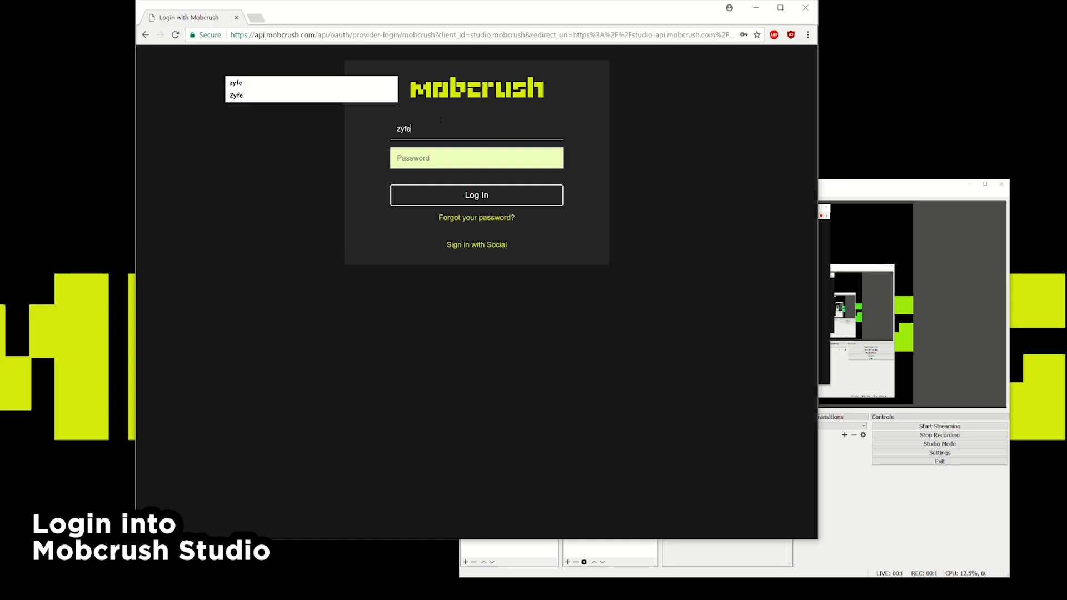
{"action": "left_click", "coordinate": [411, 164]}
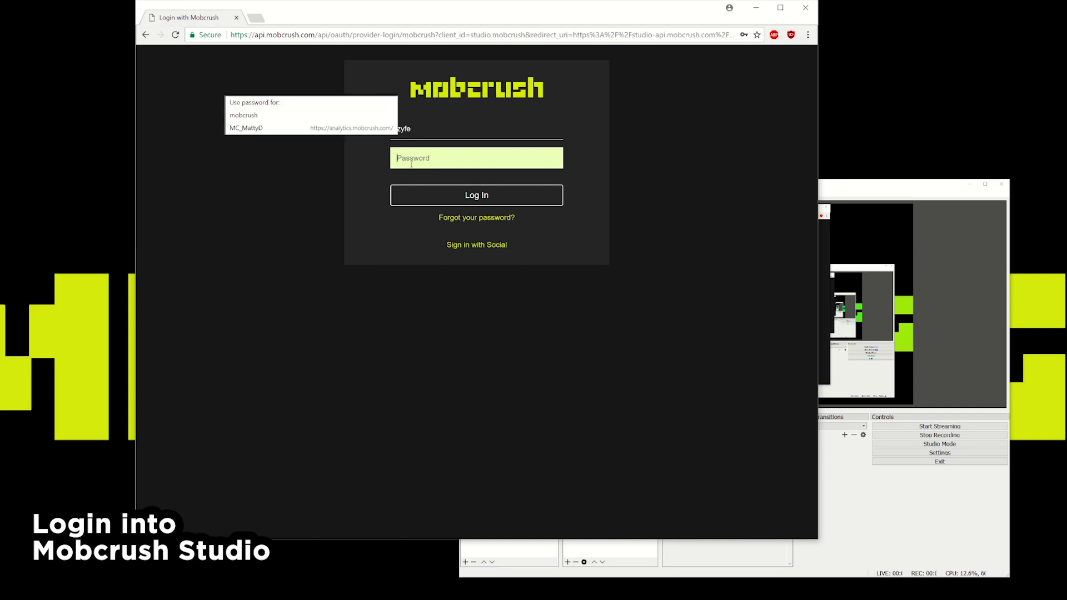
{"action": "type", "text": "••••••••"}
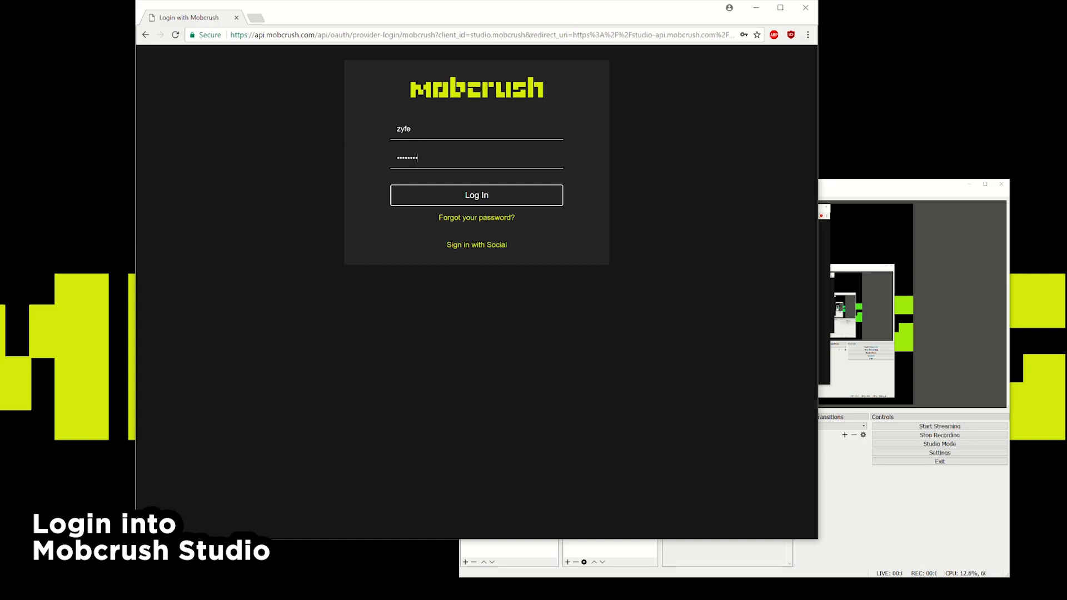
{"action": "key", "text": "Return"}
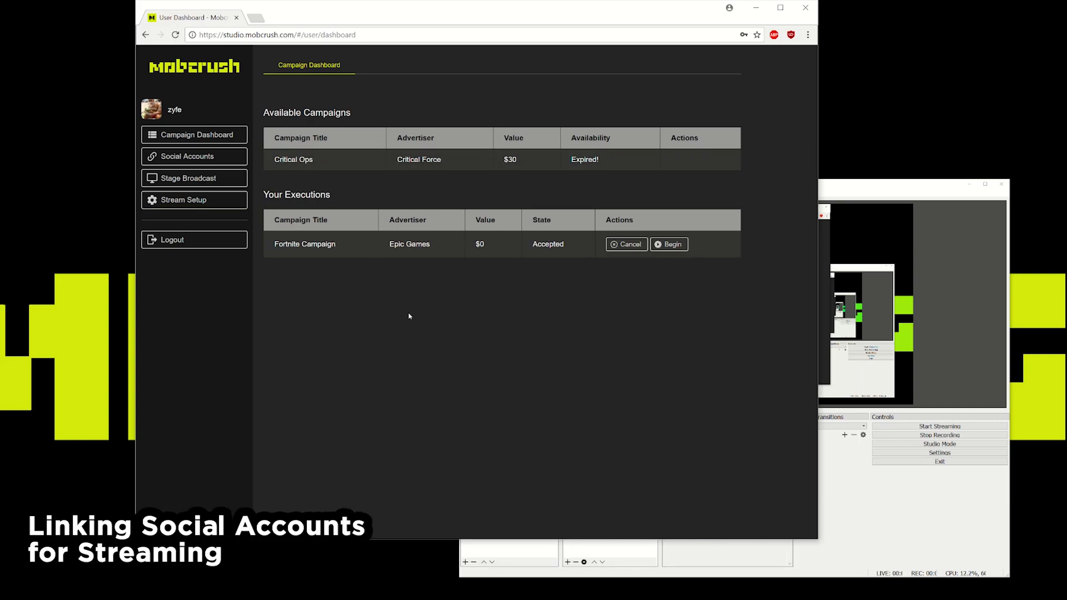
Show the Social Accounts page listing linked Google, Twitch, Twitter and Periscope accounts
{"action": "left_click", "coordinate": [188, 166]}
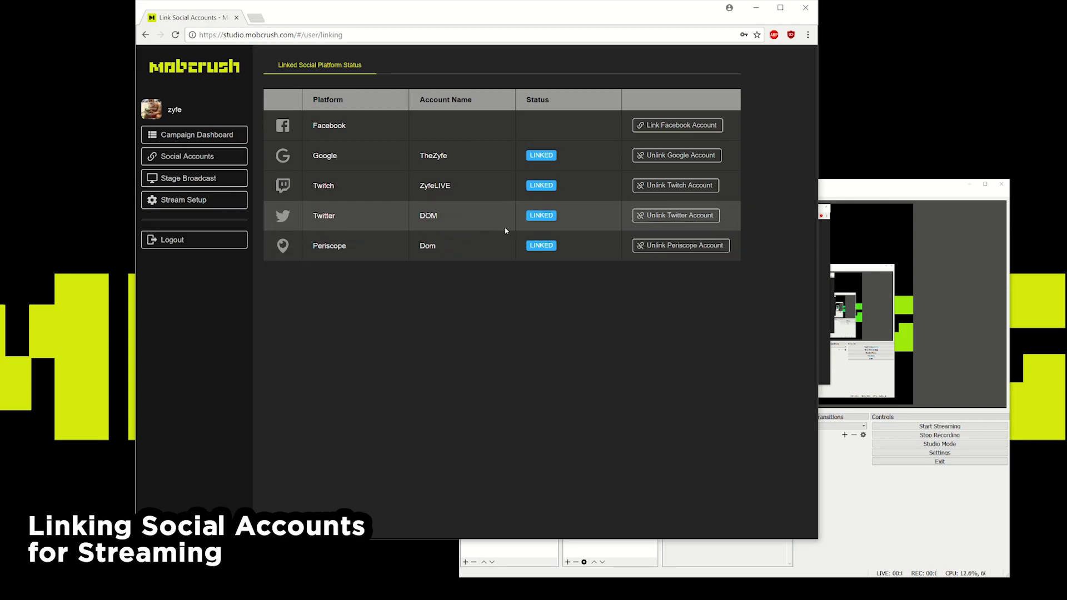
Unlink the Twitter account, then relink it by authorizing Mobcrush Studio on Twitter
{"action": "left_click", "coordinate": [662, 218]}
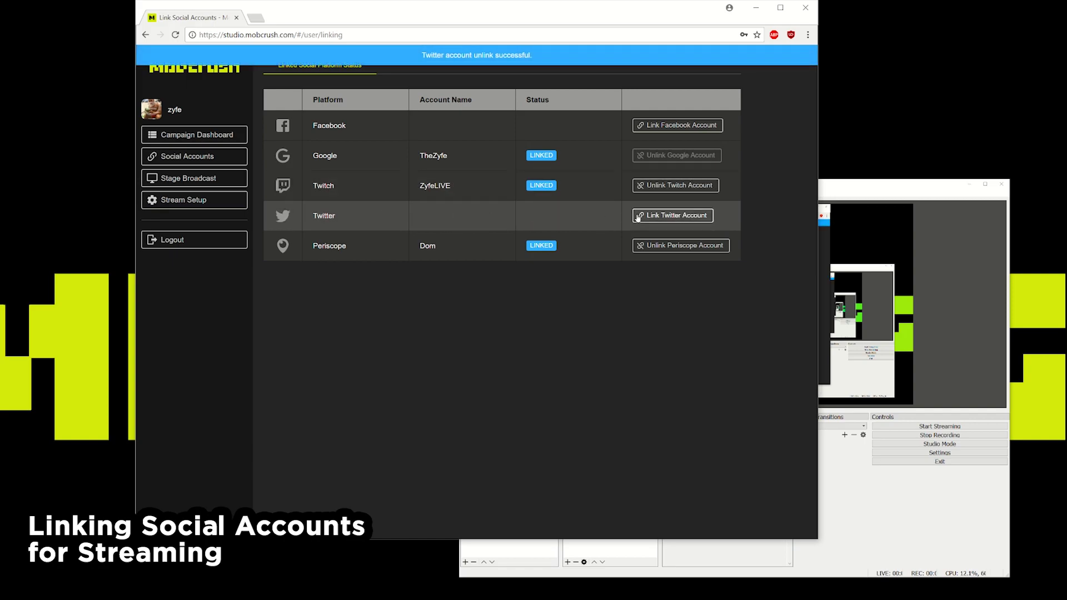
{"action": "left_click", "coordinate": [674, 218]}
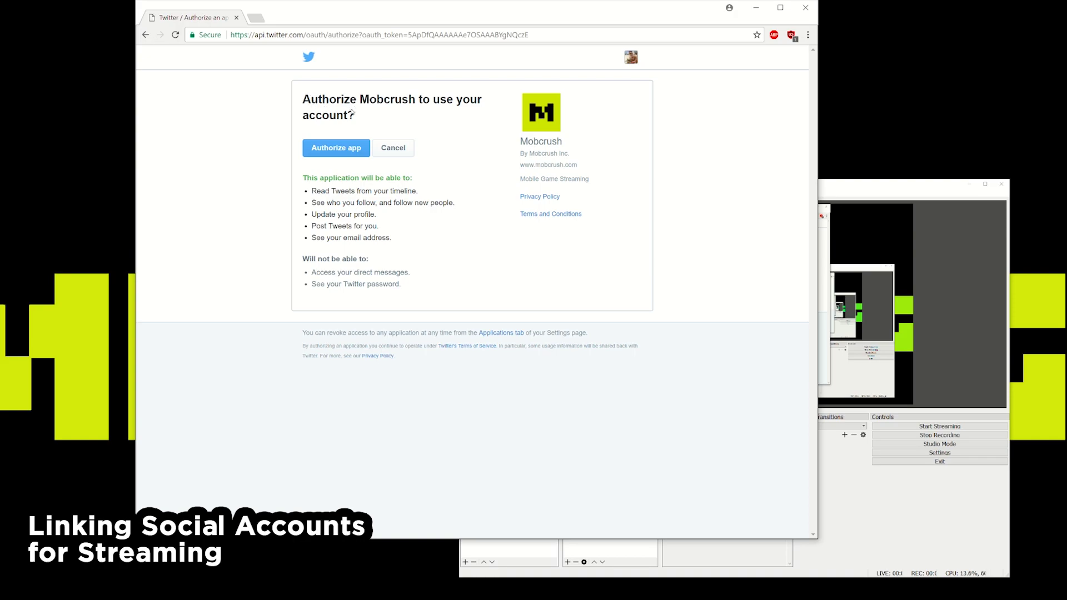
{"action": "left_click", "coordinate": [339, 151]}
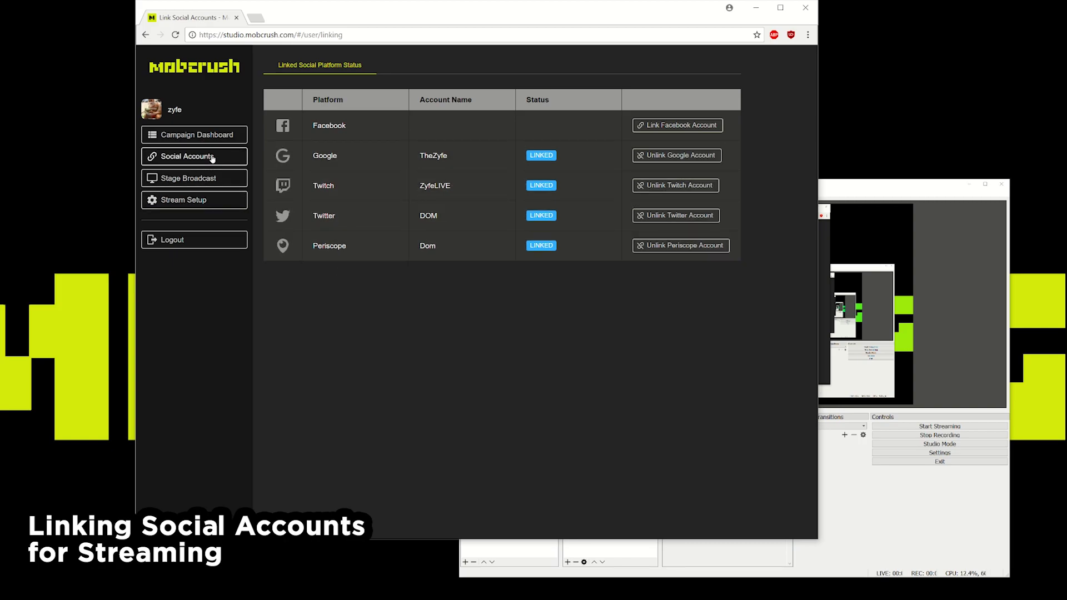
Begin the Fortnite Campaign setup and untick Youtube and Twitter, keeping Twitch and Periscope
{"action": "left_click", "coordinate": [212, 137]}
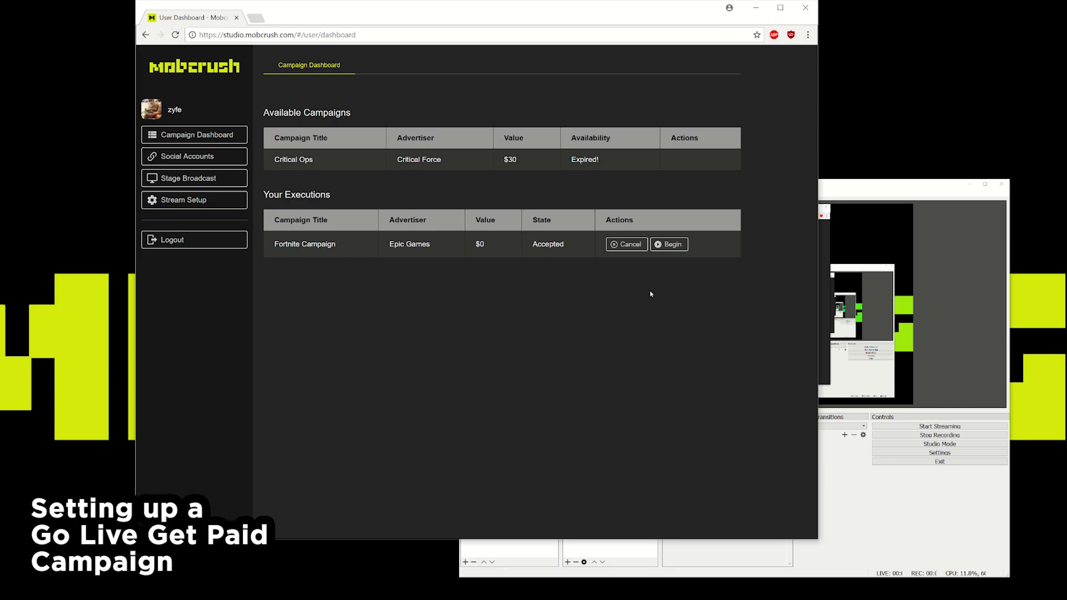
{"action": "left_click", "coordinate": [672, 245]}
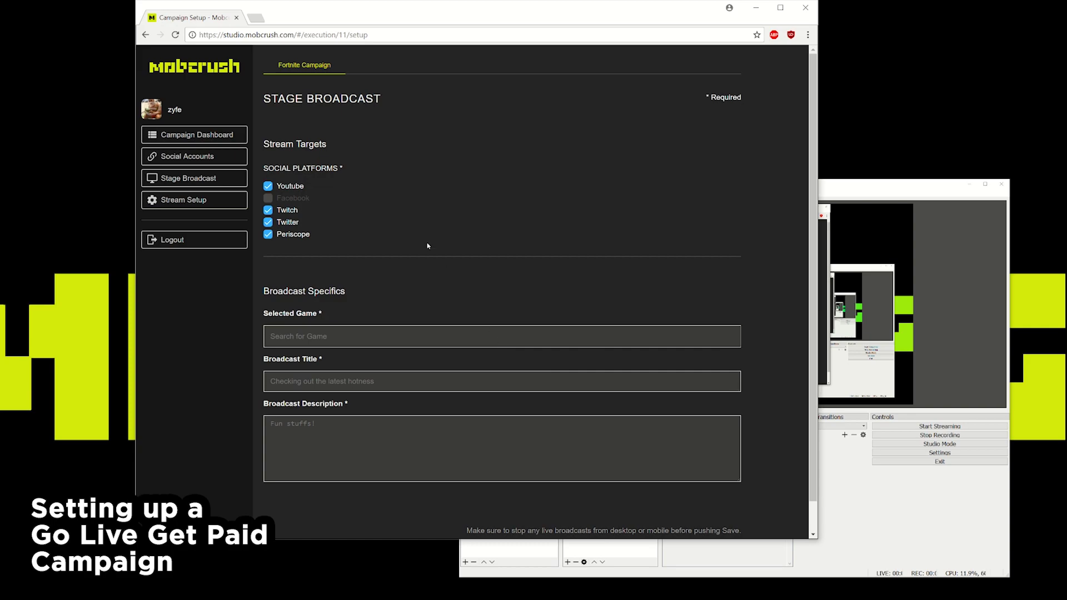
{"action": "scroll", "coordinate": [316, 225], "scroll_direction": "down", "scroll_amount": 1}
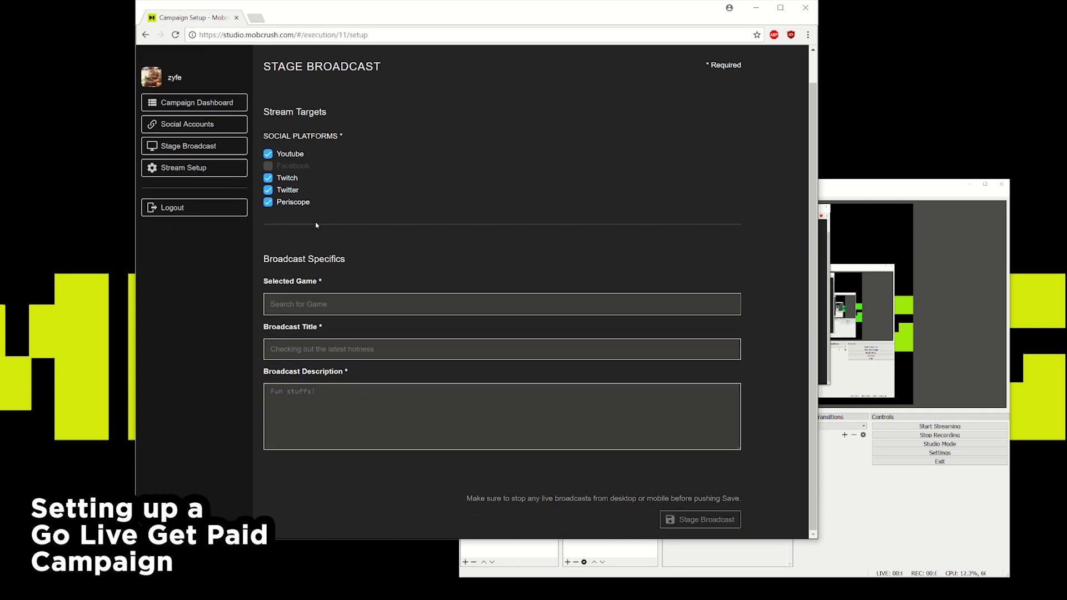
{"action": "left_click", "coordinate": [293, 155]}
{"action": "left_click", "coordinate": [288, 192]}
Pick Fortnite as the game, title 'Titles goes ereaasdfas', description 'asdf asdf'
{"action": "type", "text": "For"}
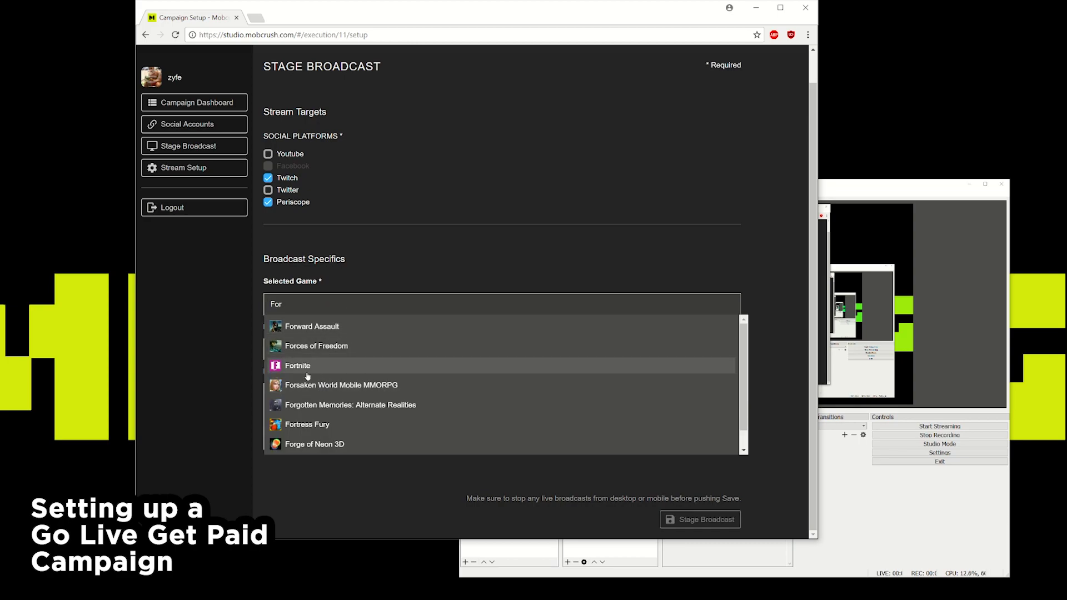
{"action": "left_click", "coordinate": [280, 370]}
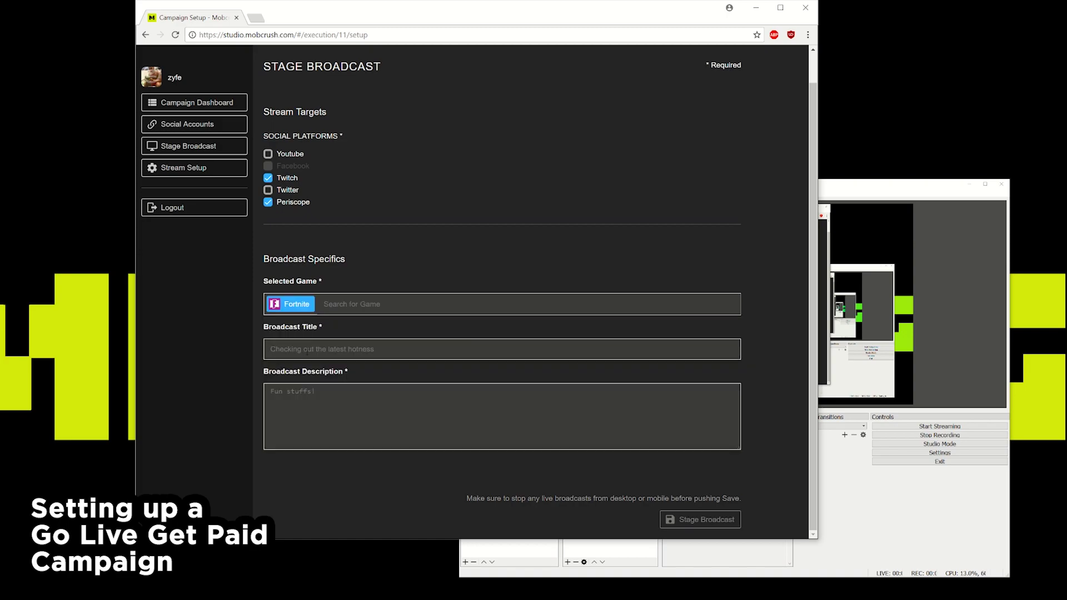
{"action": "type", "text": "Titles goes ereaasdfas"}
{"action": "left_click", "coordinate": [346, 426]}
{"action": "type", "text": "asdf asdf"}
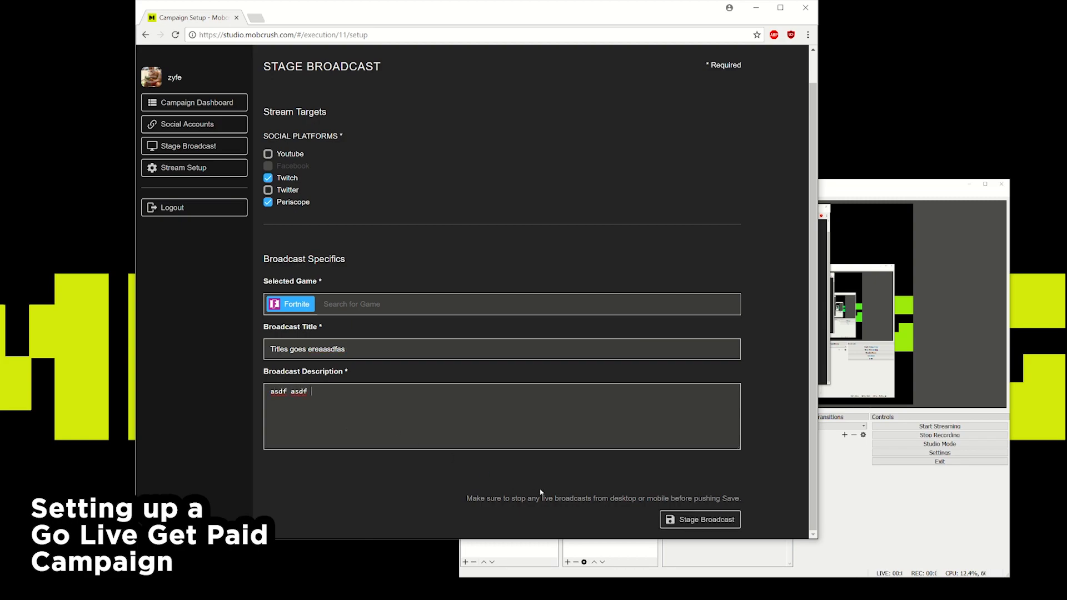
Stage the broadcast and select the ingest URL rtmp://live.mobcrush.net/stream for OBS
{"action": "left_click", "coordinate": [719, 520]}
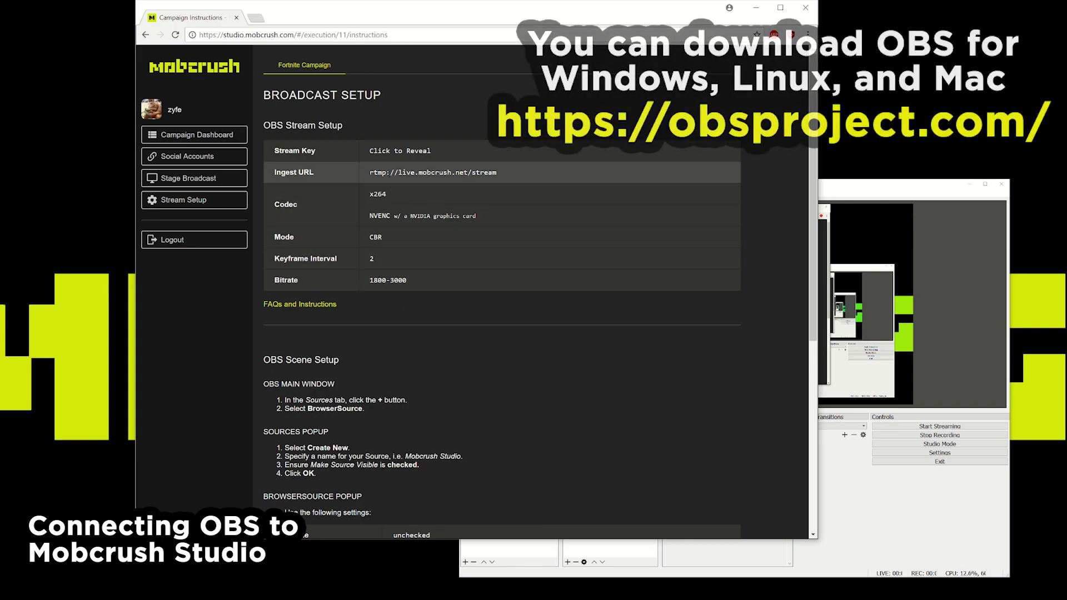
{"action": "triple_click", "coordinate": [433, 173]}
{"action": "key", "text": "ctrl+c"}
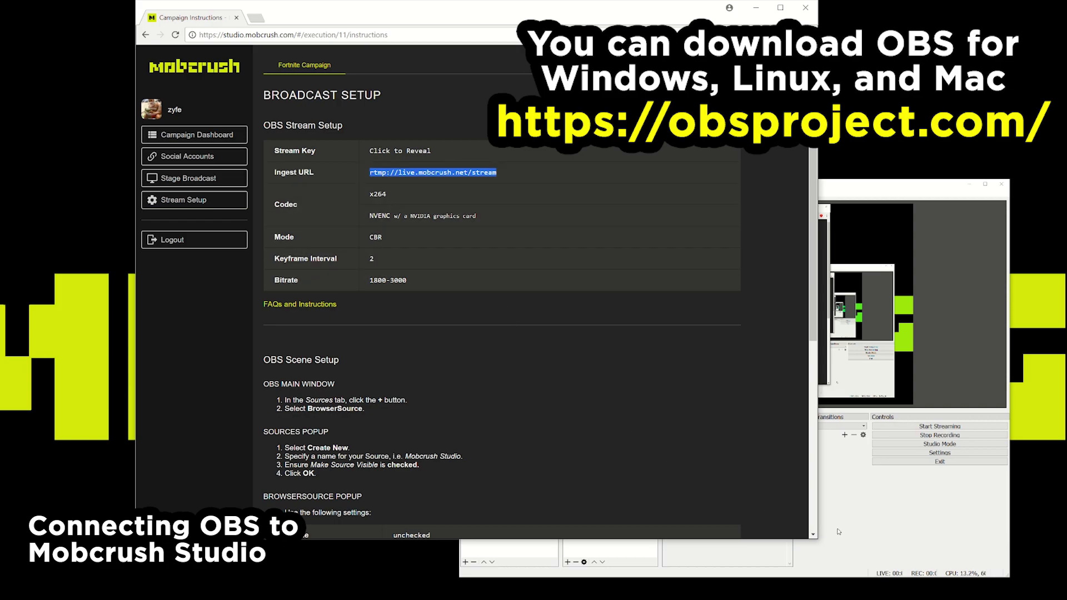
{"action": "left_click", "coordinate": [852, 520]}
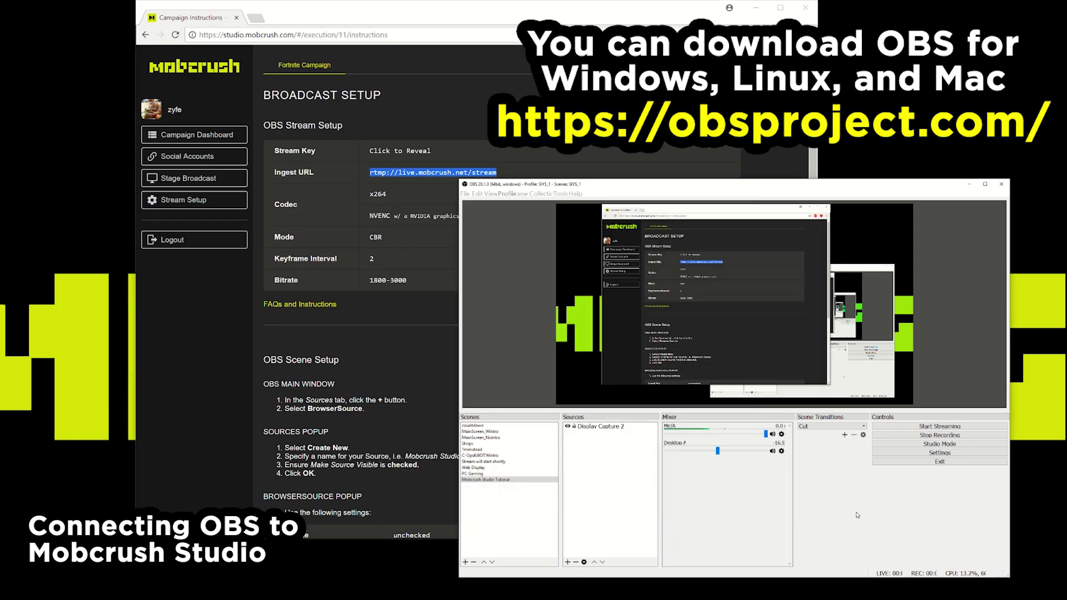
Set OBS's stream to a custom server with URL rtmp://live.mobcrush.net/stream
{"action": "left_click", "coordinate": [913, 452]}
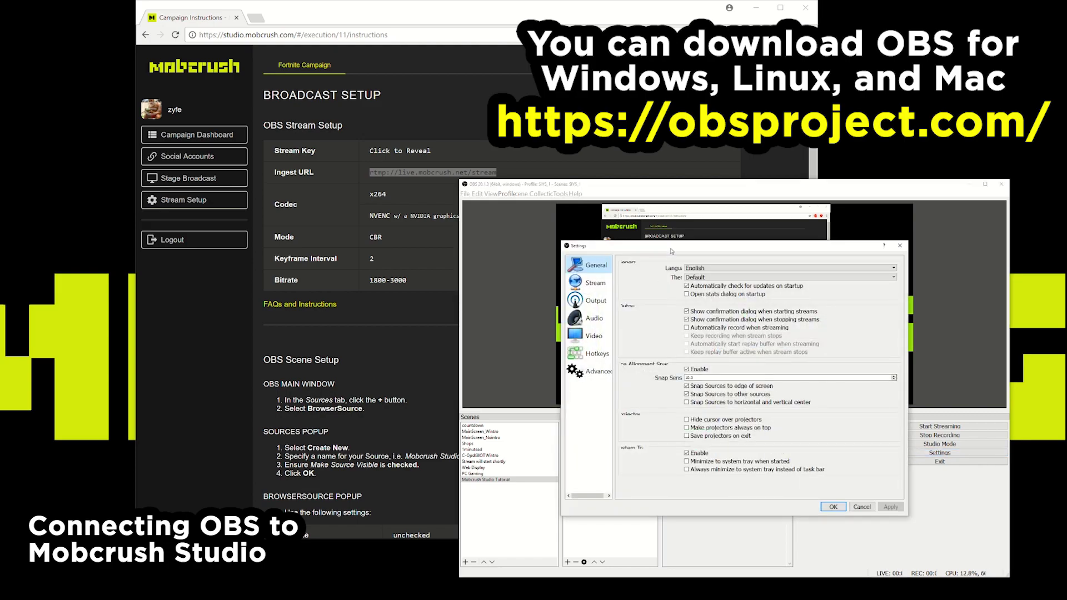
{"action": "left_click_drag", "start_coordinate": [671, 251], "coordinate": [508, 184]}
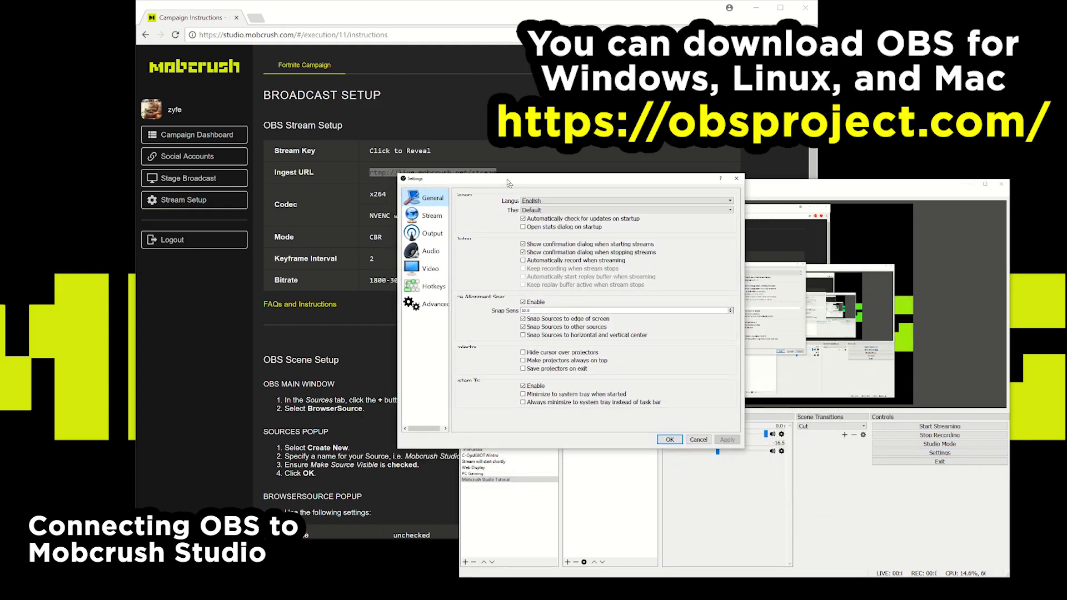
{"action": "left_click", "coordinate": [424, 218]}
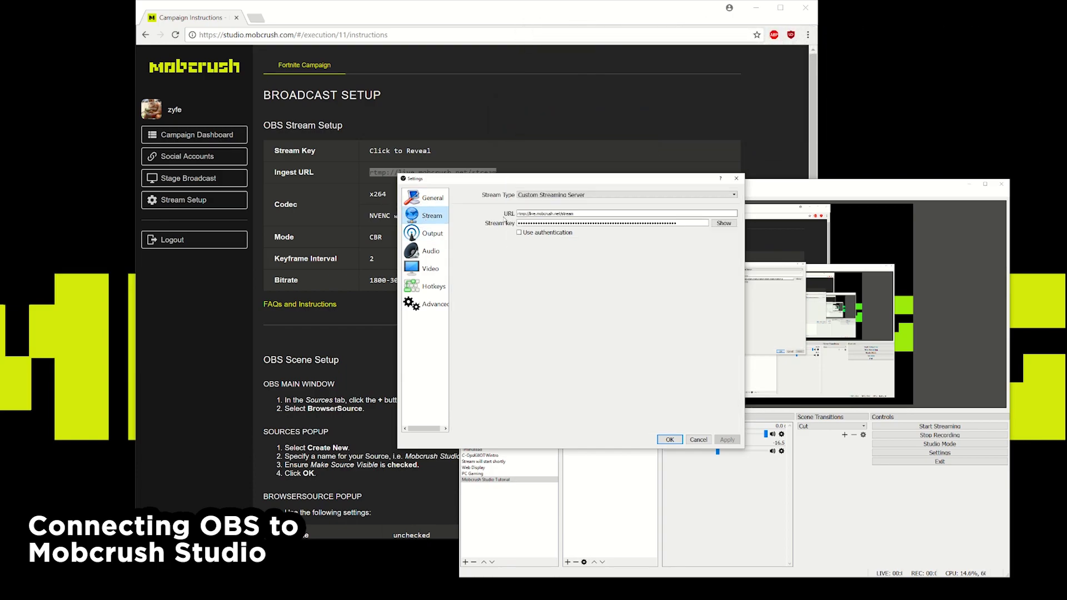
{"action": "left_click", "coordinate": [553, 195]}
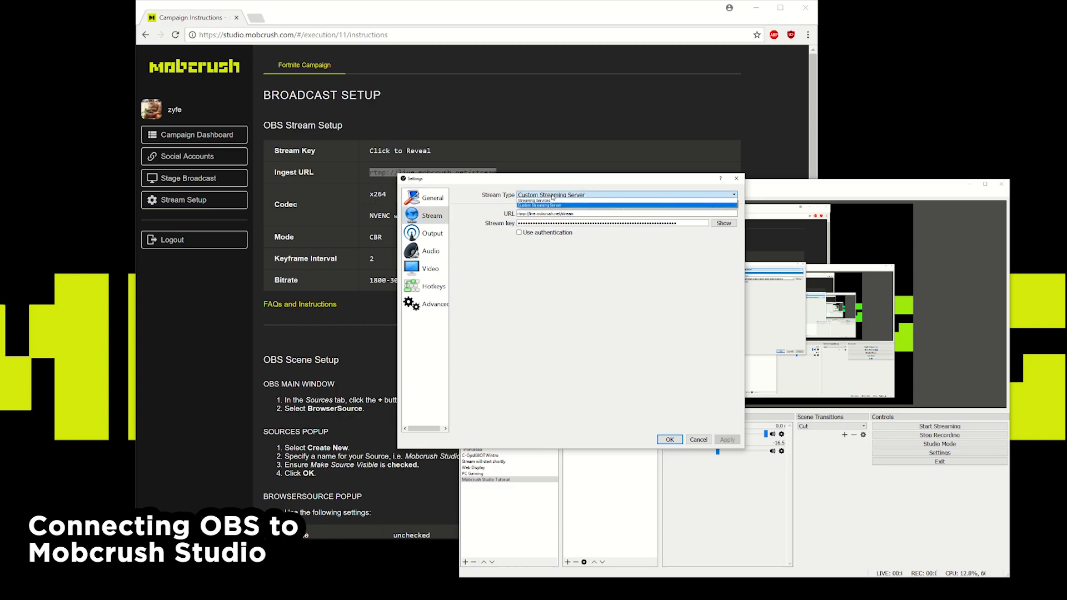
{"action": "left_click", "coordinate": [555, 200]}
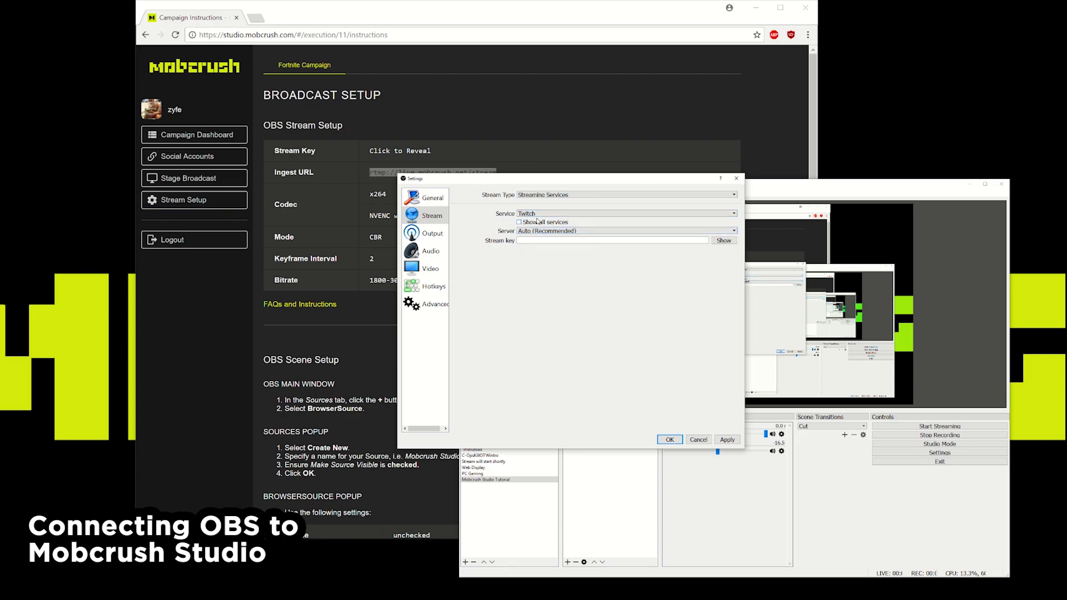
{"action": "left_click", "coordinate": [540, 194]}
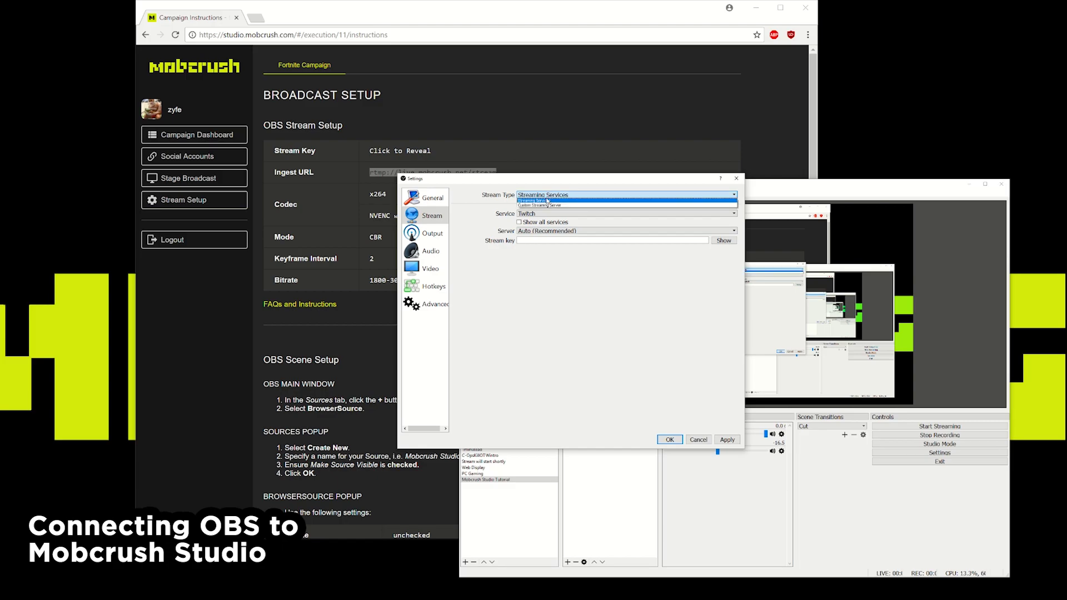
{"action": "left_click", "coordinate": [546, 206]}
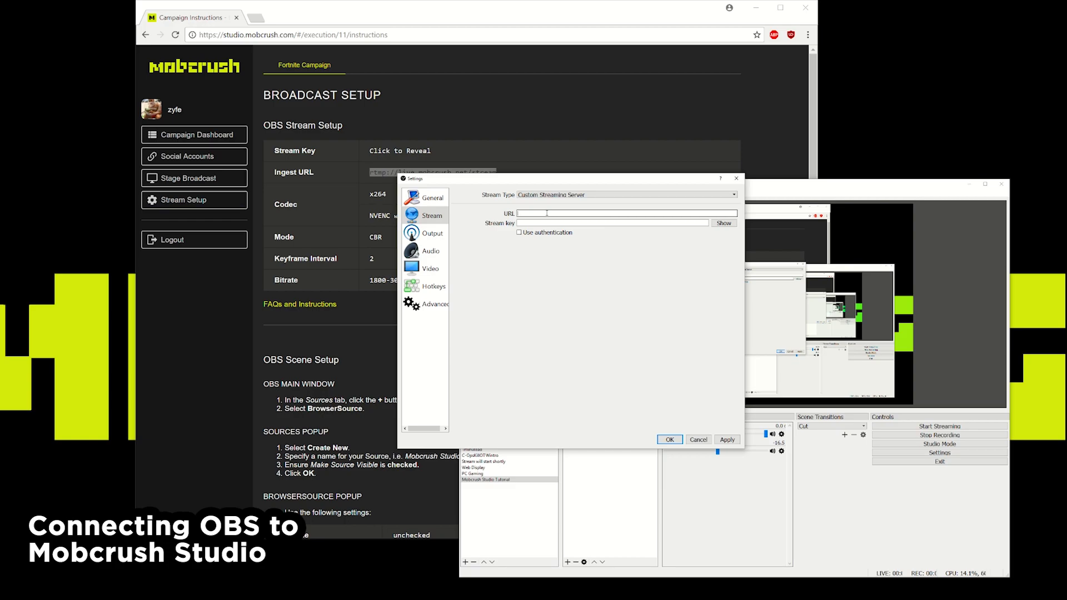
{"action": "key", "text": "ctrl+v"}
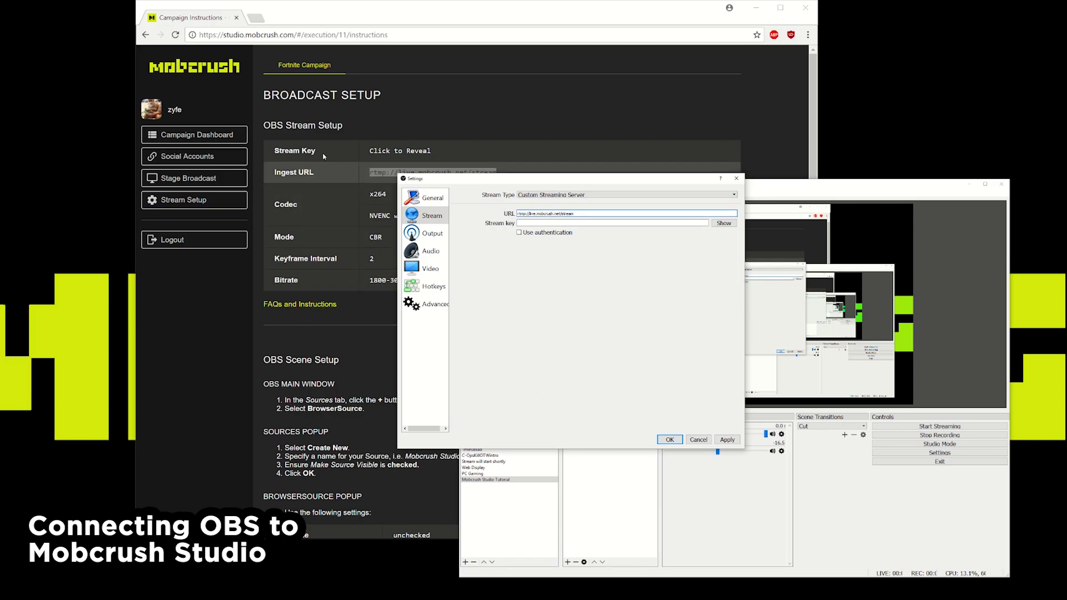
Paste the campaign's stream key into the Stream key field and save the settings
{"action": "left_click", "coordinate": [351, 145]}
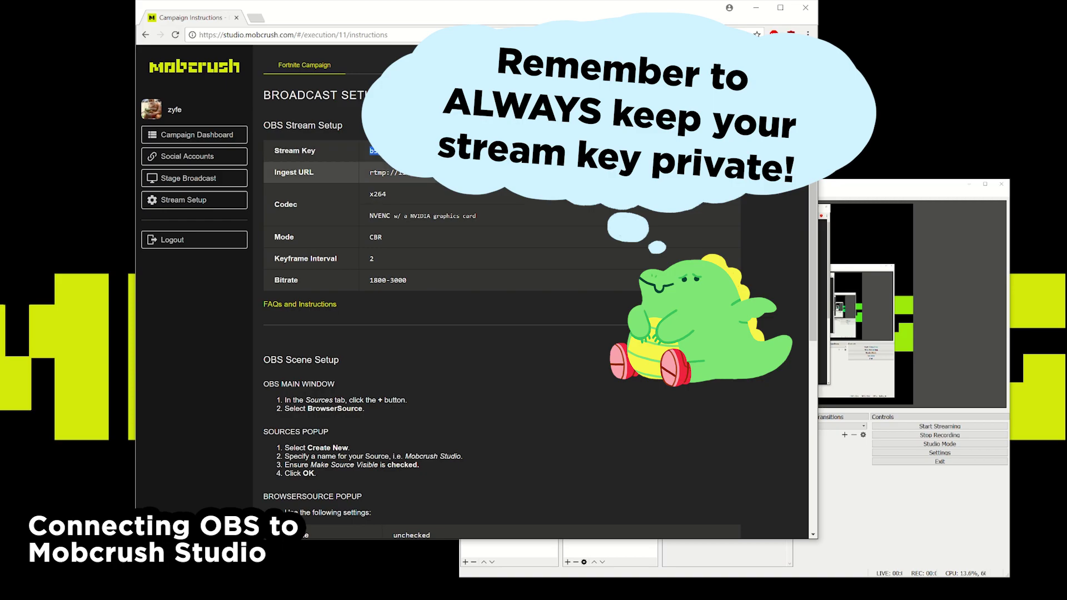
{"action": "left_click", "coordinate": [870, 542]}
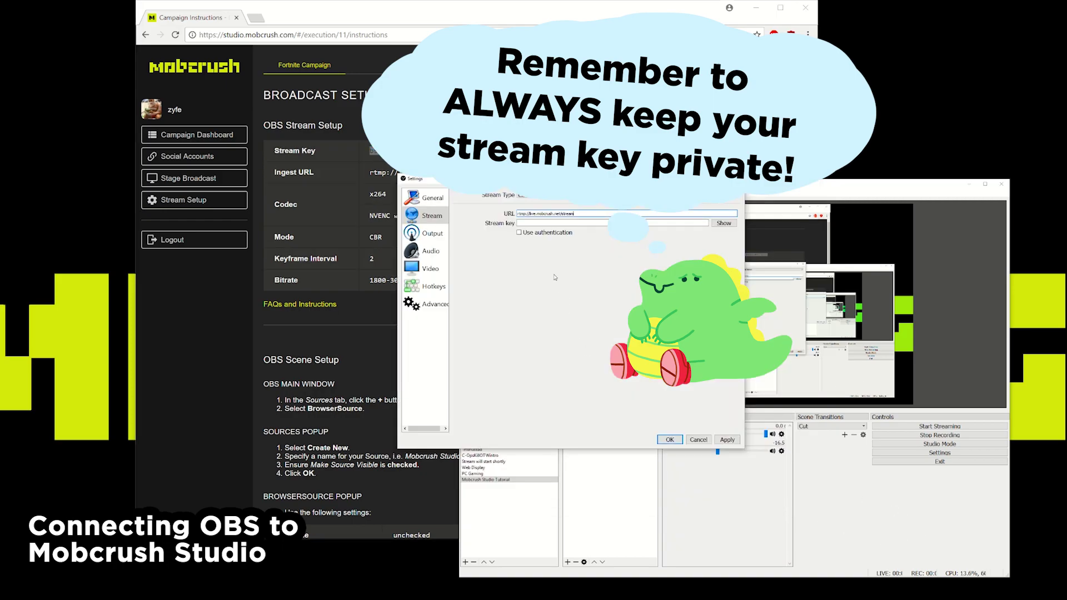
{"action": "left_click", "coordinate": [532, 224]}
{"action": "key", "text": "ctrl+v"}
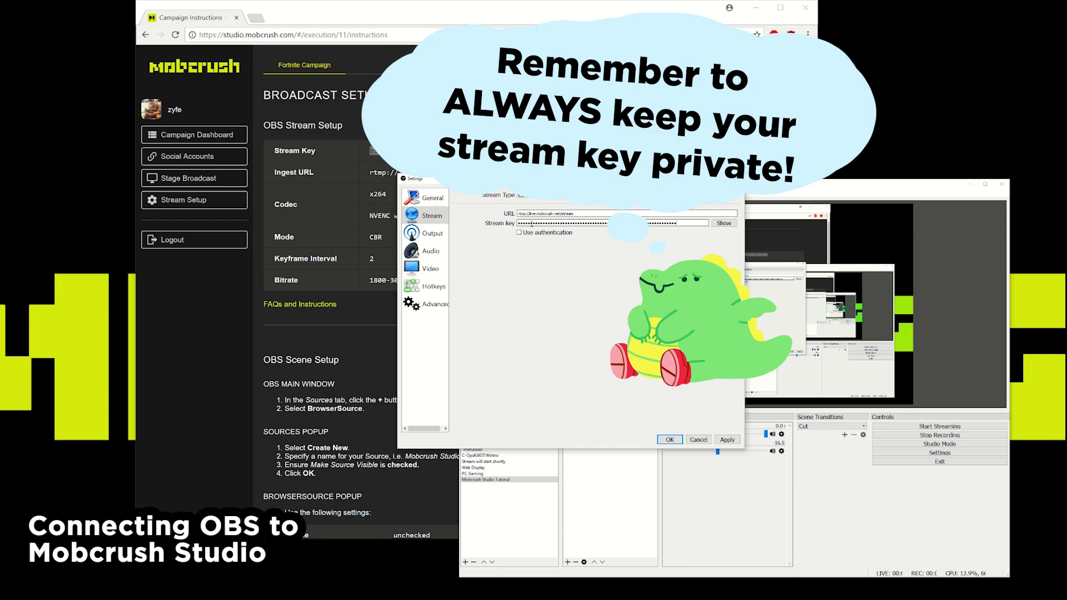
{"action": "left_click", "coordinate": [725, 440]}
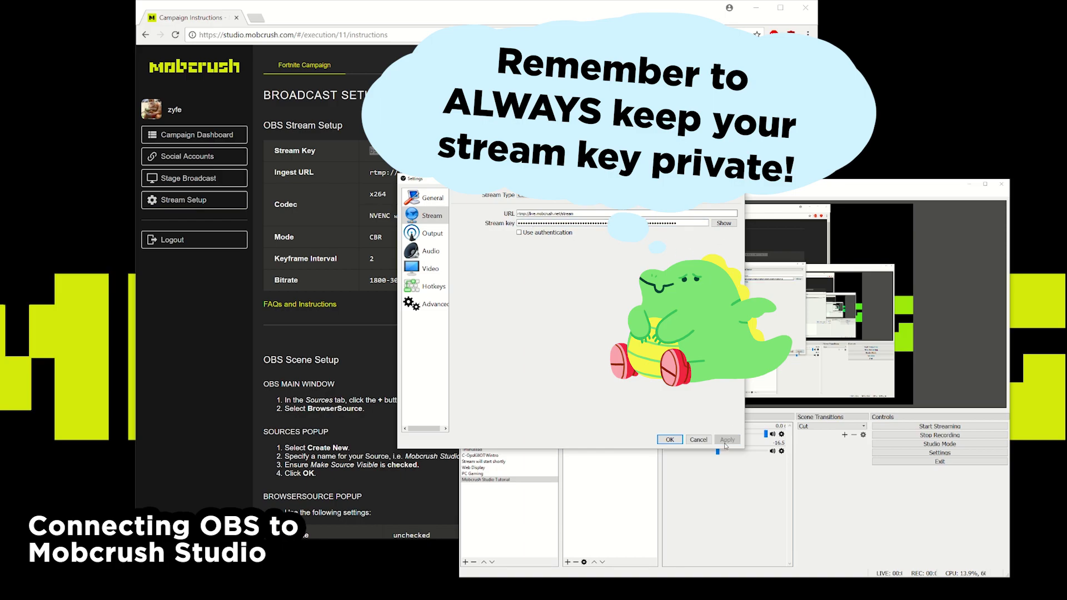
{"action": "left_click", "coordinate": [669, 439]}
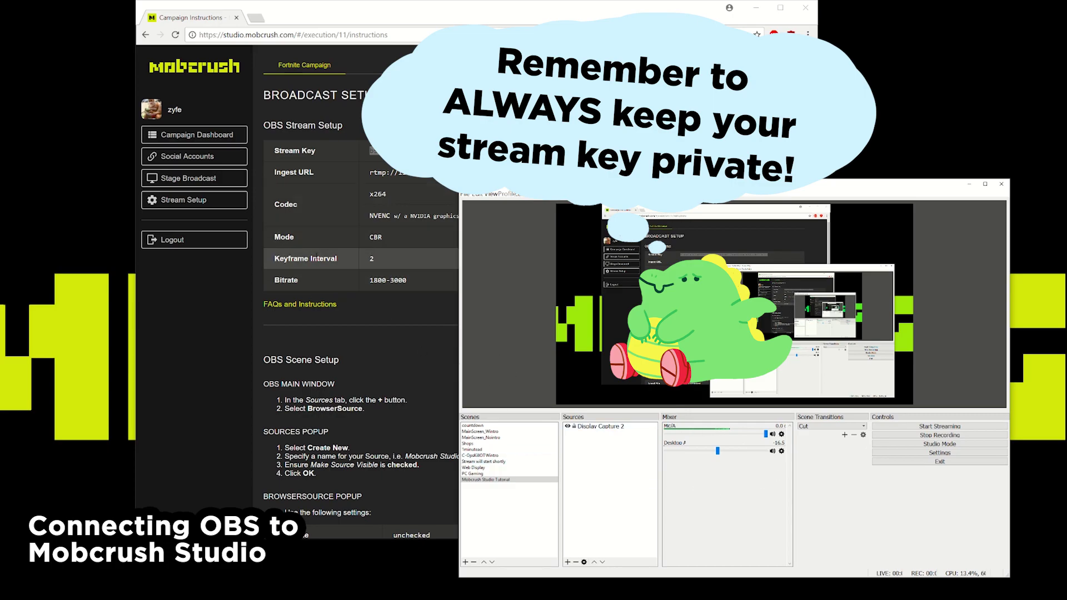
Copy the BROWSERSOURCE POPUP URL from the campaign's OBS Scene Setup instructions
{"action": "left_click", "coordinate": [367, 324]}
{"action": "scroll", "coordinate": [429, 319], "scroll_direction": "down", "scroll_amount": 4}
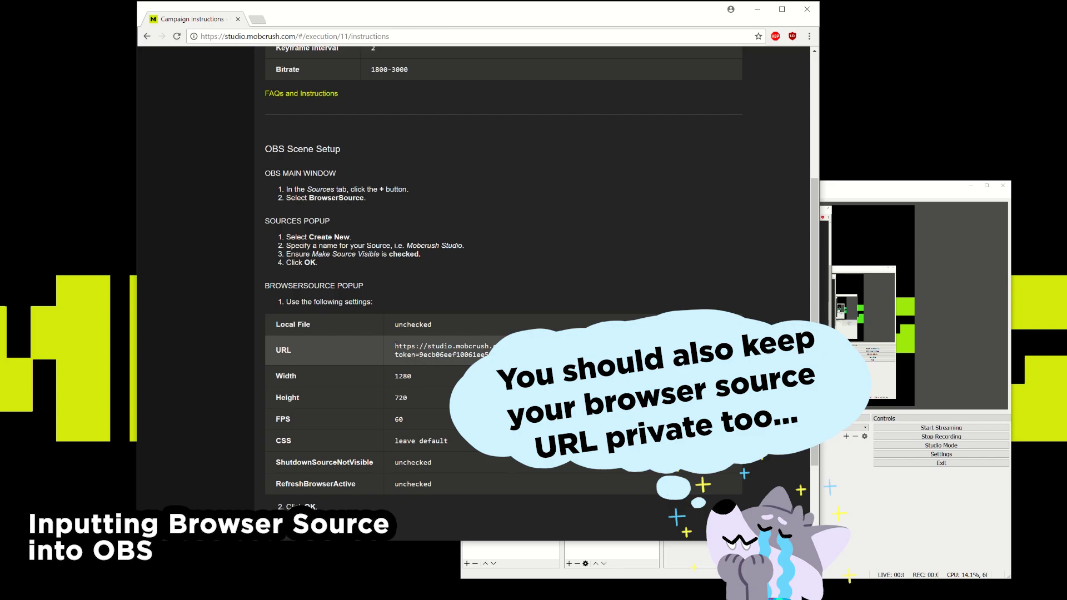
{"action": "left_click_drag", "start_coordinate": [395, 345], "coordinate": [499, 356]}
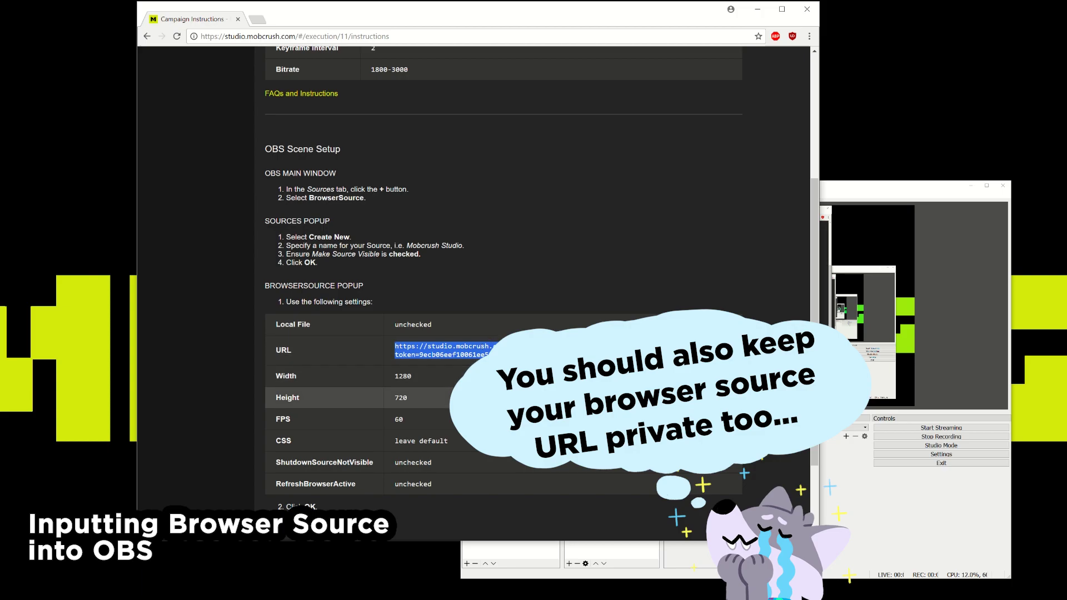
{"action": "left_click", "coordinate": [889, 509]}
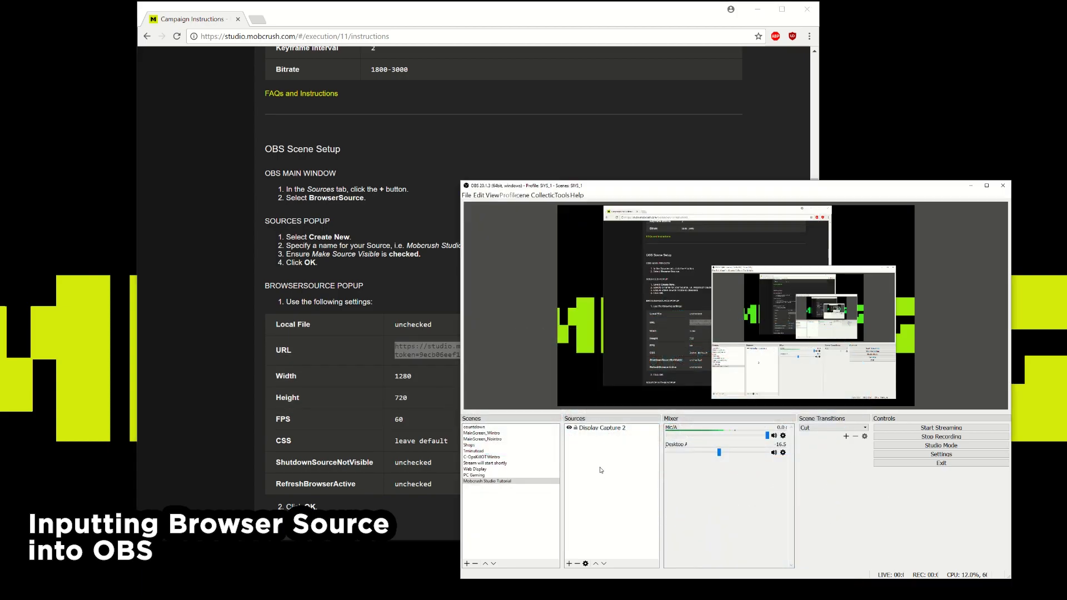
Add a new visible BrowserSource named 'Mobcrush ad'
{"action": "left_click", "coordinate": [570, 564]}
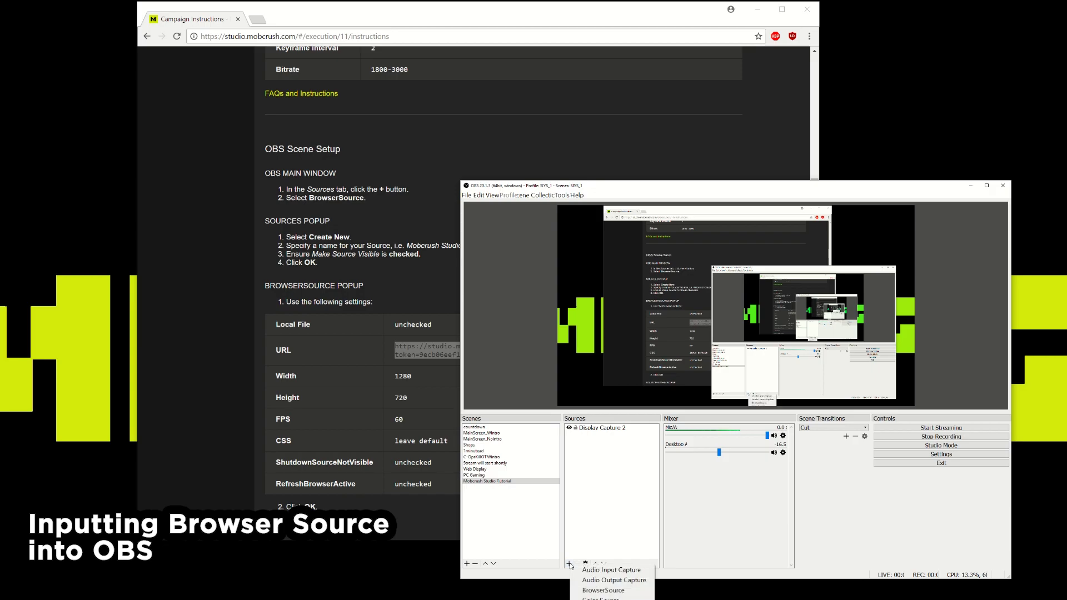
{"action": "left_click", "coordinate": [604, 590]}
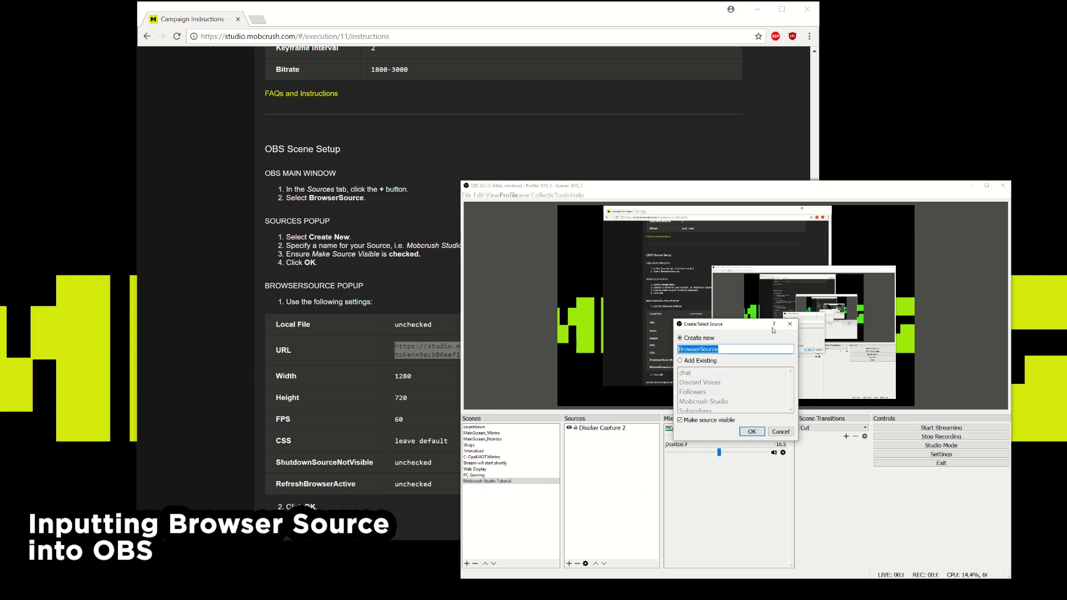
{"action": "type", "text": "Mobcrush ad"}
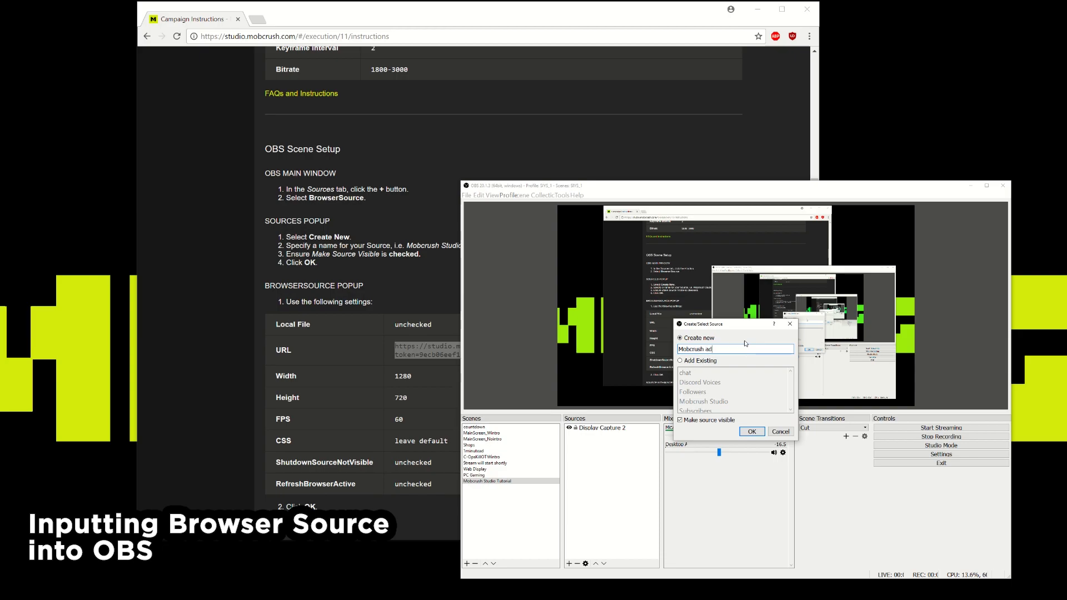
Create the source and replace its URL with the copied Mobcrush Studio browser source URL
{"action": "left_click", "coordinate": [751, 432]}
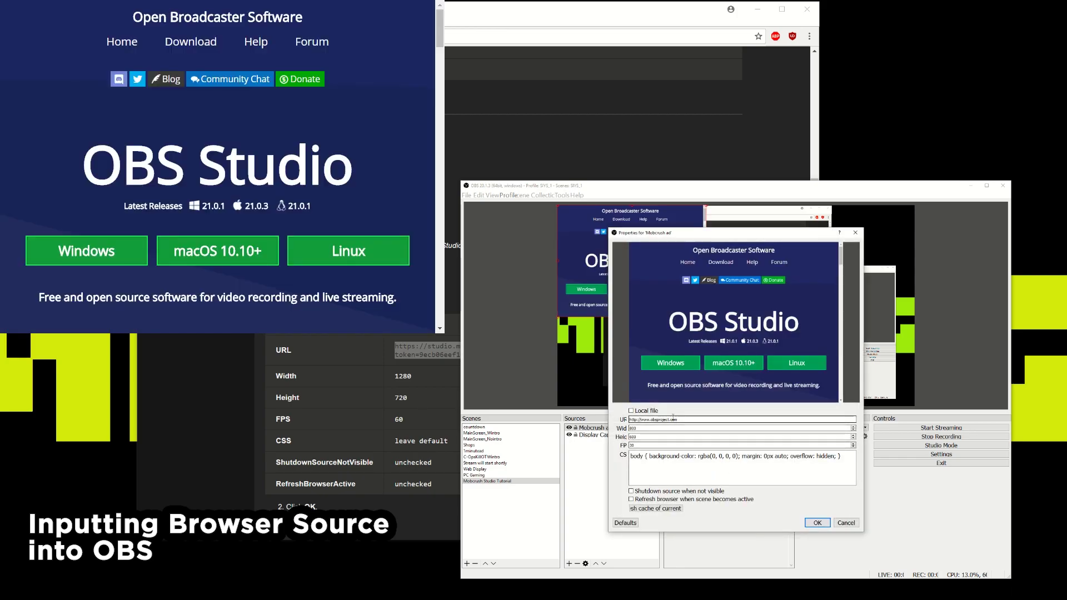
{"action": "triple_click", "coordinate": [673, 419]}
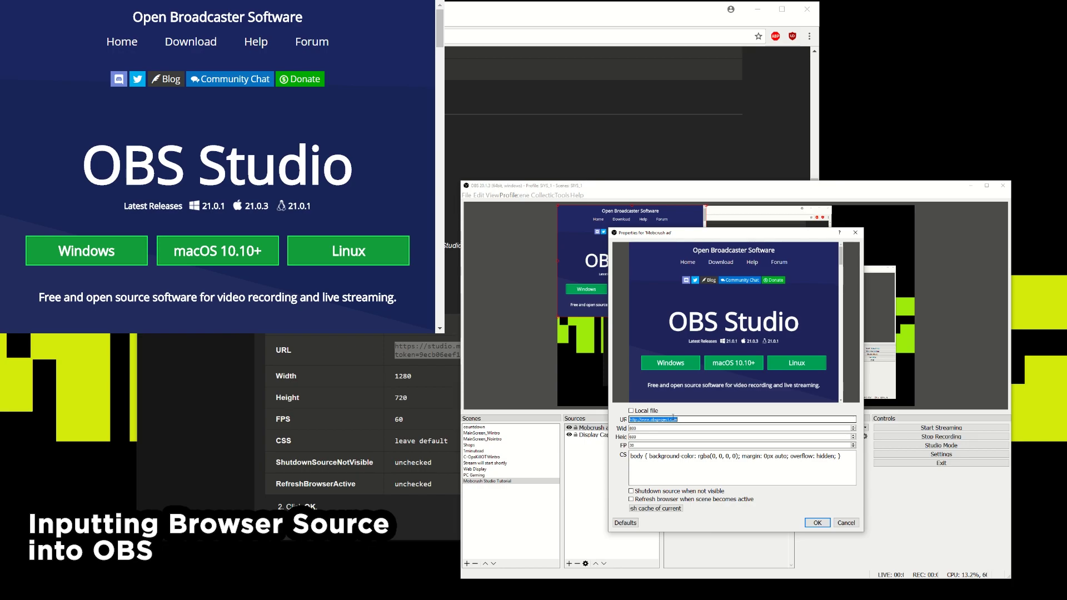
{"action": "key", "text": "ctrl+v"}
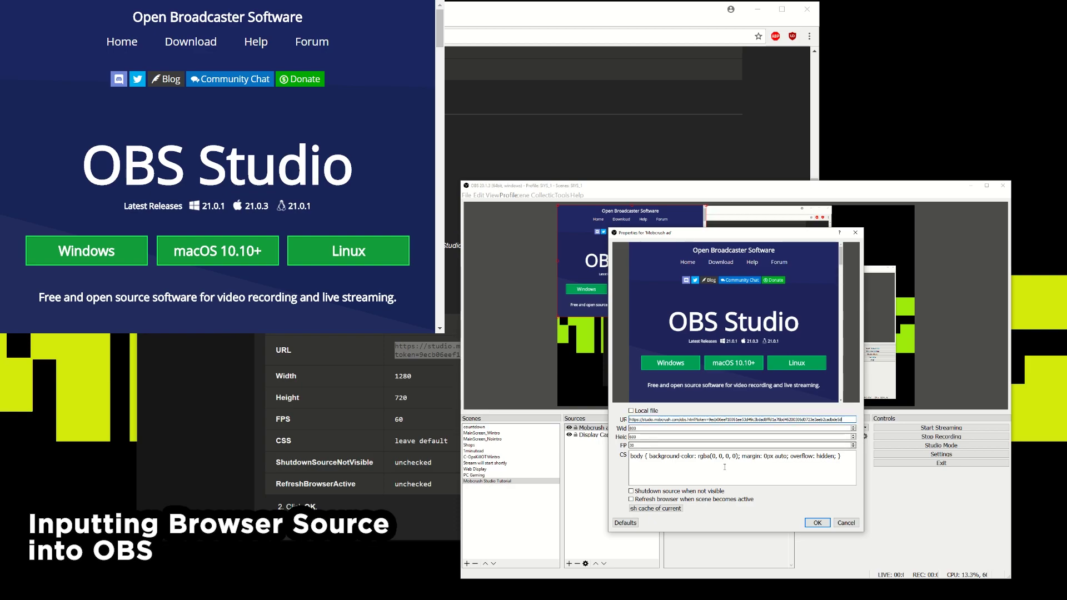
{"action": "left_click", "coordinate": [816, 523]}
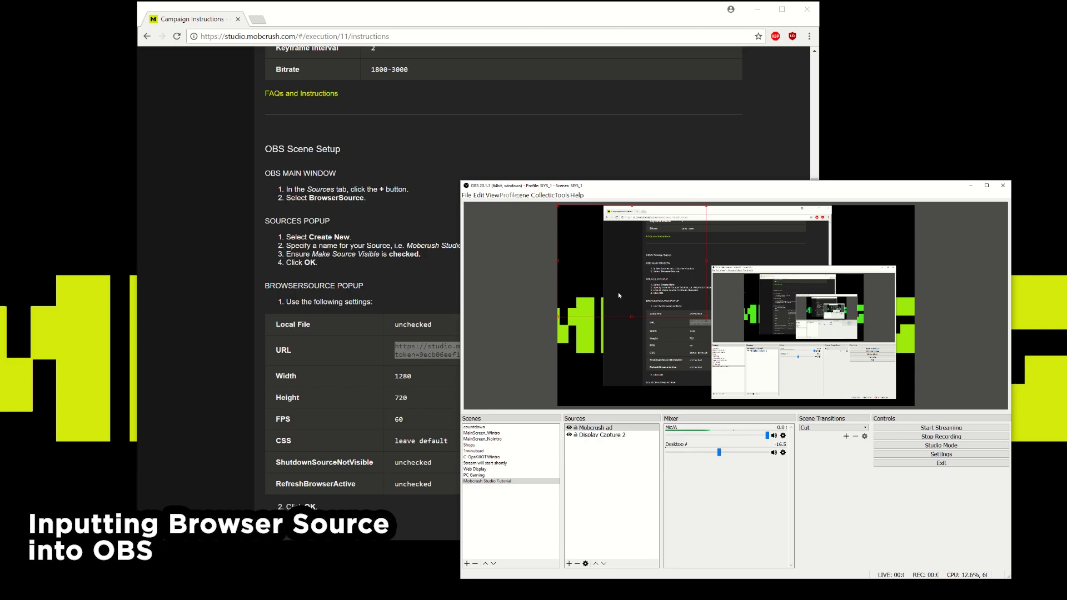
Apply Transform > Fit to screen to the Mobcrush ad source
{"action": "left_click", "coordinate": [607, 428]}
{"action": "right_click", "coordinate": [623, 431]}
{"action": "mouse_move", "coordinate": [657, 543]}
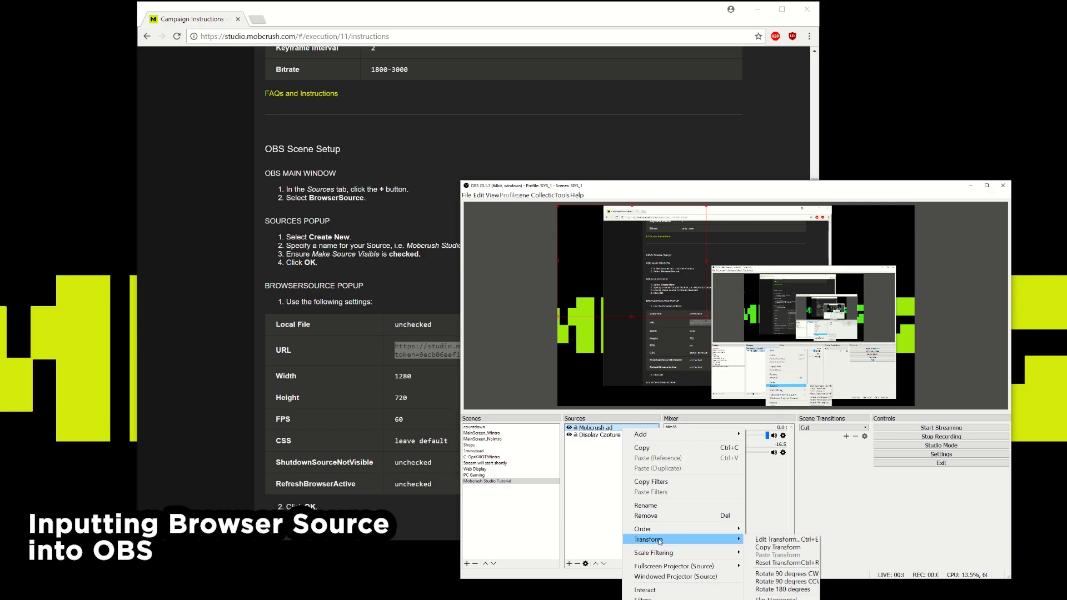
{"action": "left_click", "coordinate": [778, 599]}
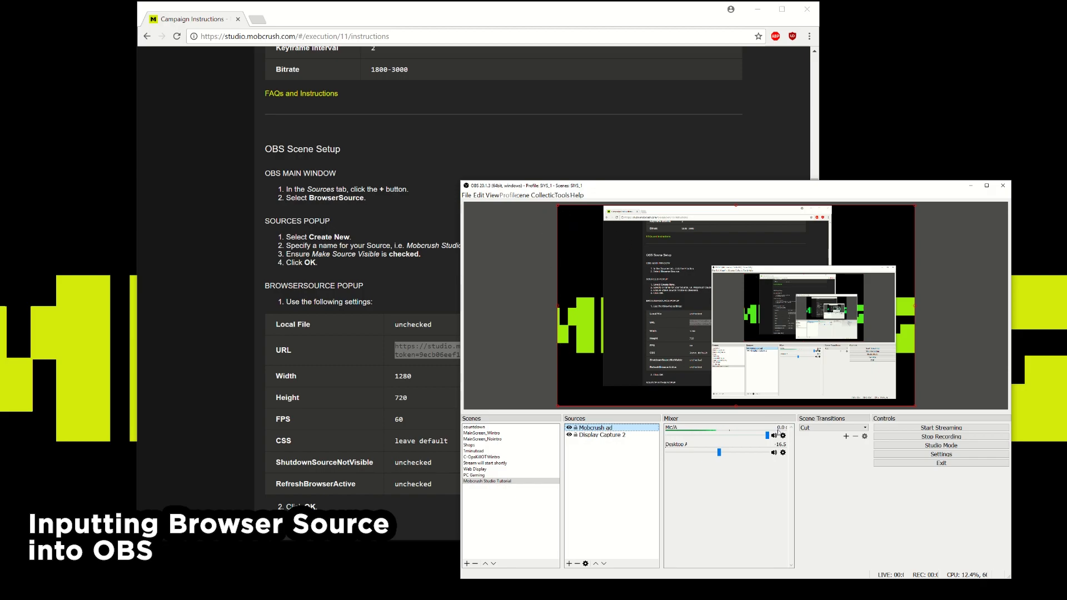
Launch the Fortnite campaign from the instructions page to open its INTRO and OUTRO Prompter
{"action": "left_click", "coordinate": [232, 341]}
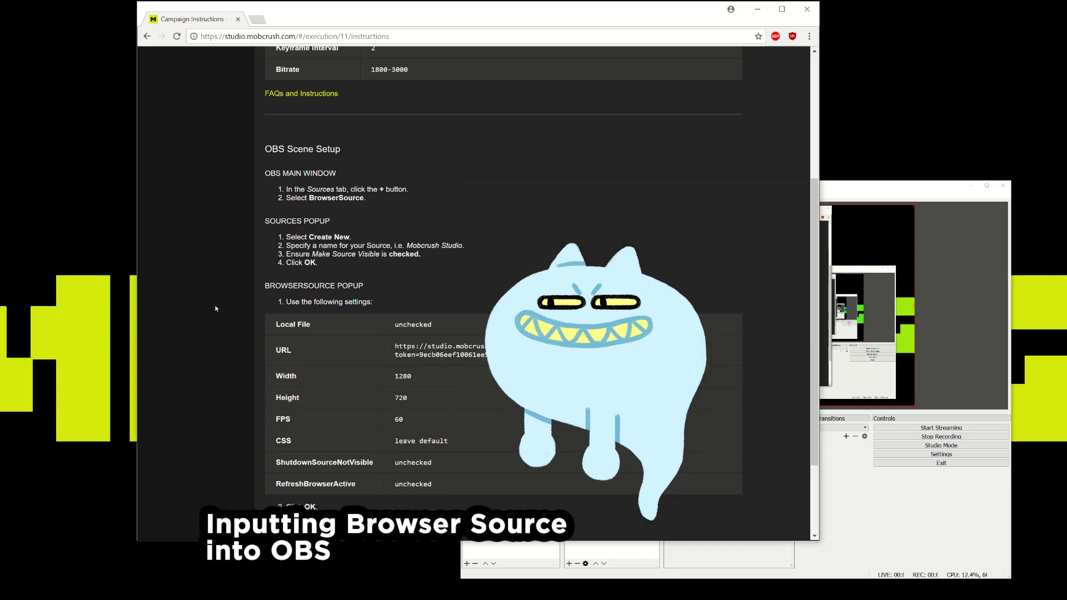
{"action": "scroll", "coordinate": [475, 388], "scroll_direction": "down", "scroll_amount": 3}
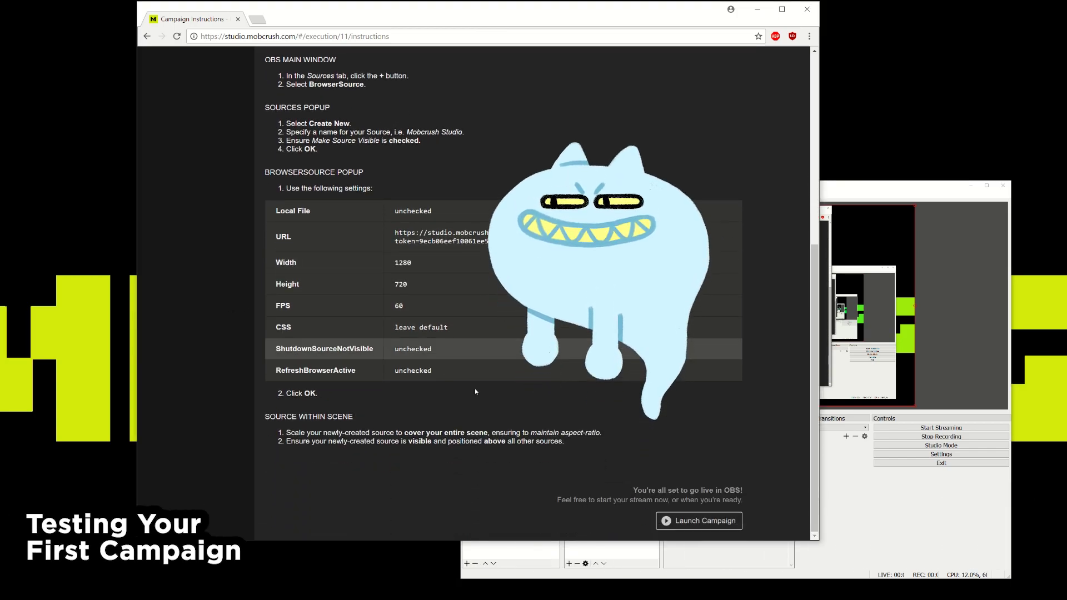
{"action": "left_click", "coordinate": [672, 523]}
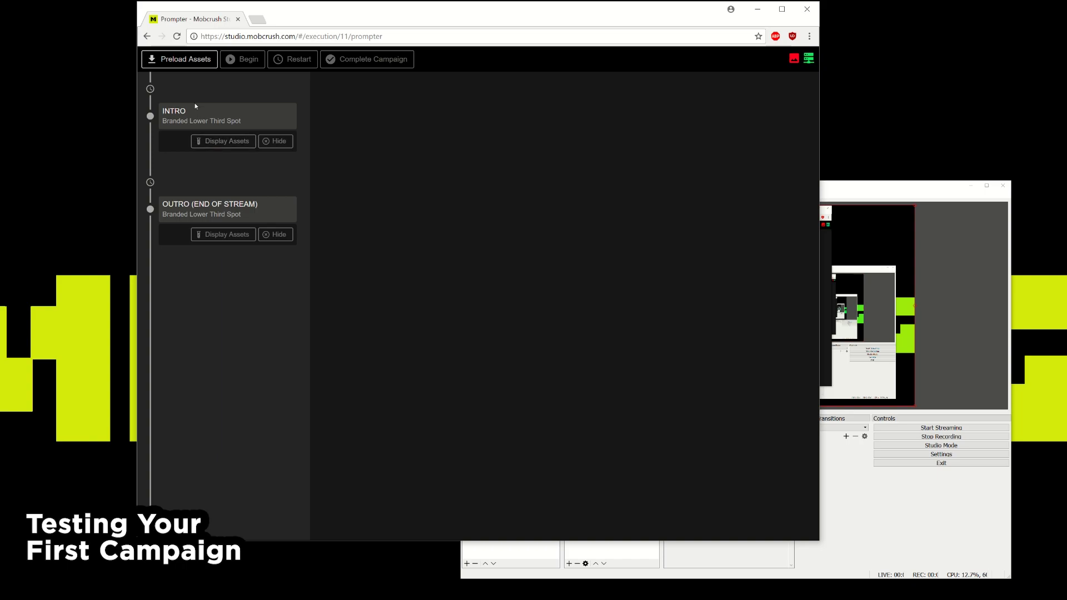
Preload assets and begin, then show the INTRO lower-third, check it in OBS, and hide it
{"action": "left_click", "coordinate": [189, 65]}
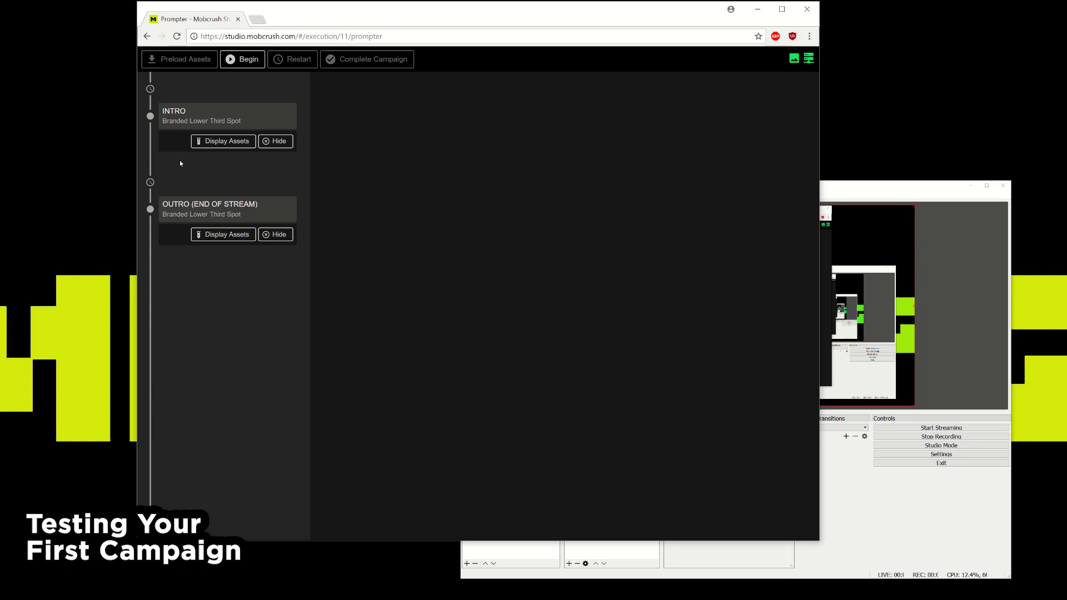
{"action": "left_click", "coordinate": [205, 143]}
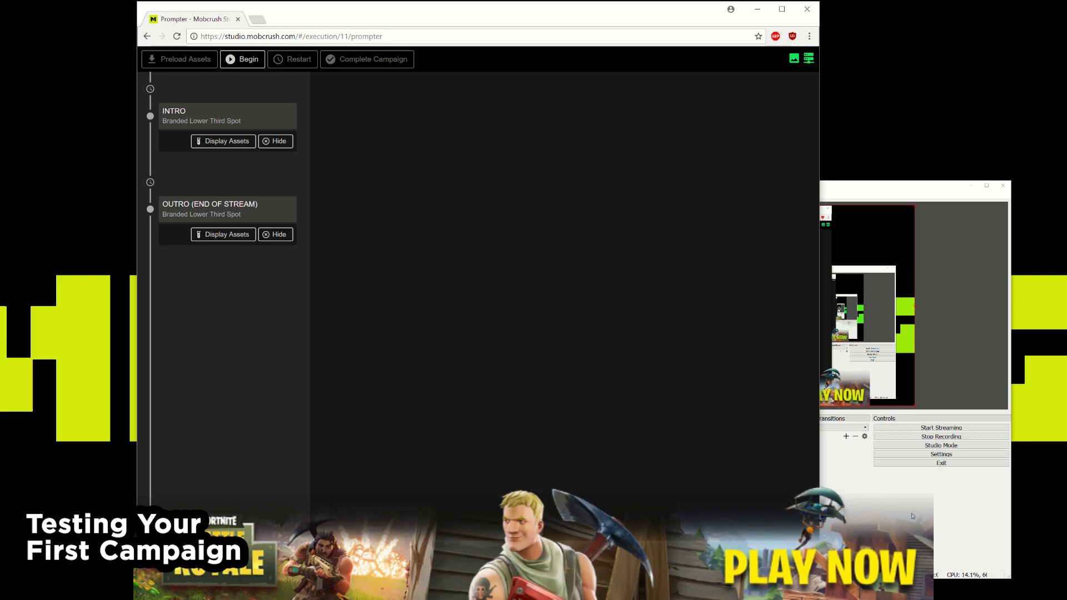
{"action": "left_click", "coordinate": [912, 517]}
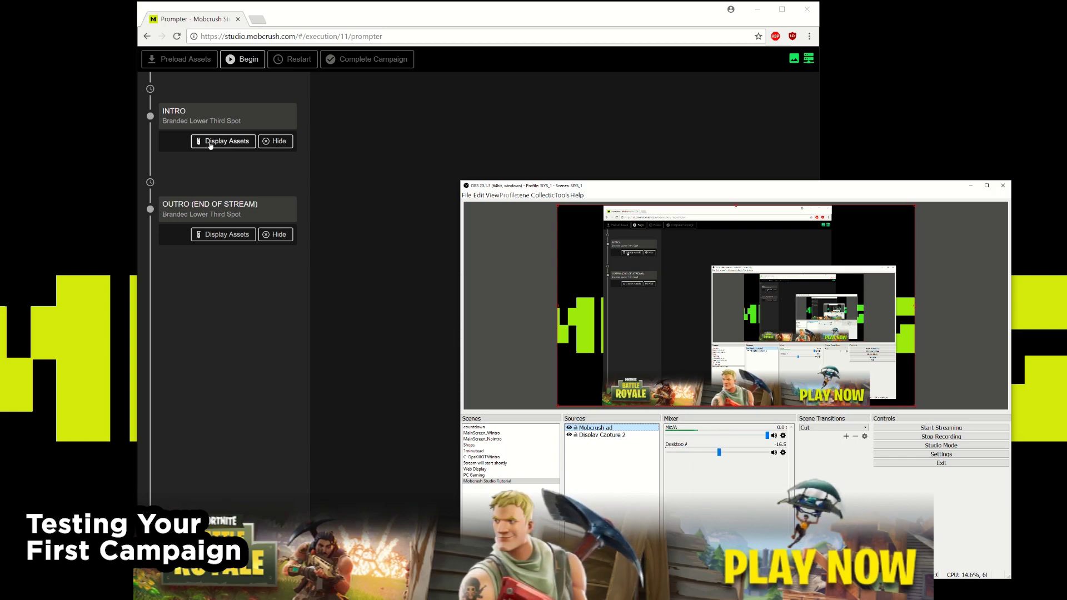
{"action": "left_click", "coordinate": [279, 141]}
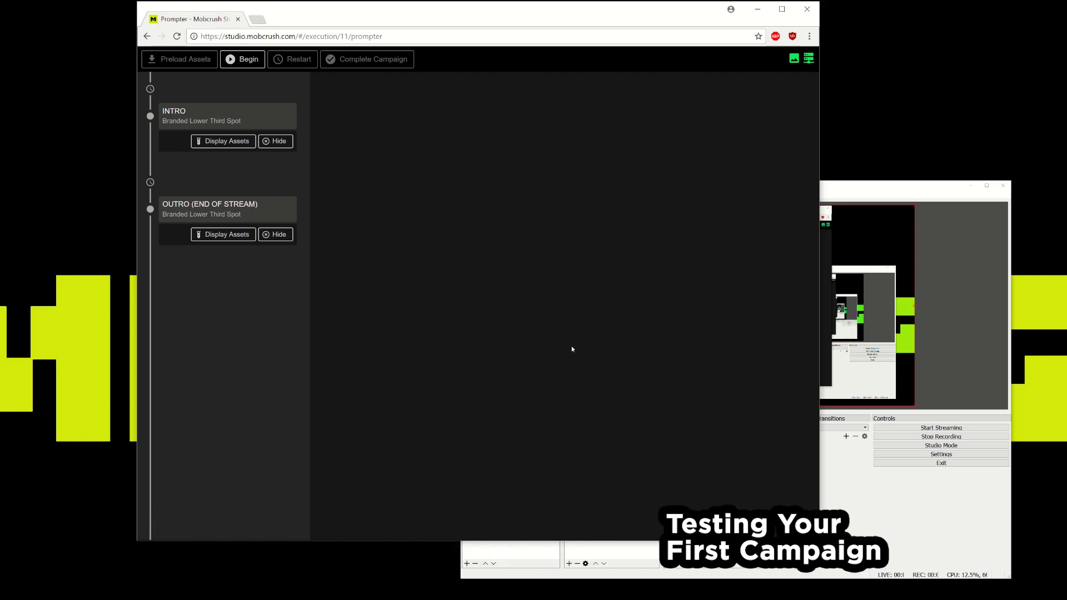
Bring OBS Studio forward to see the Mobcrush ad above Display Capture 2
{"action": "left_click", "coordinate": [857, 532]}
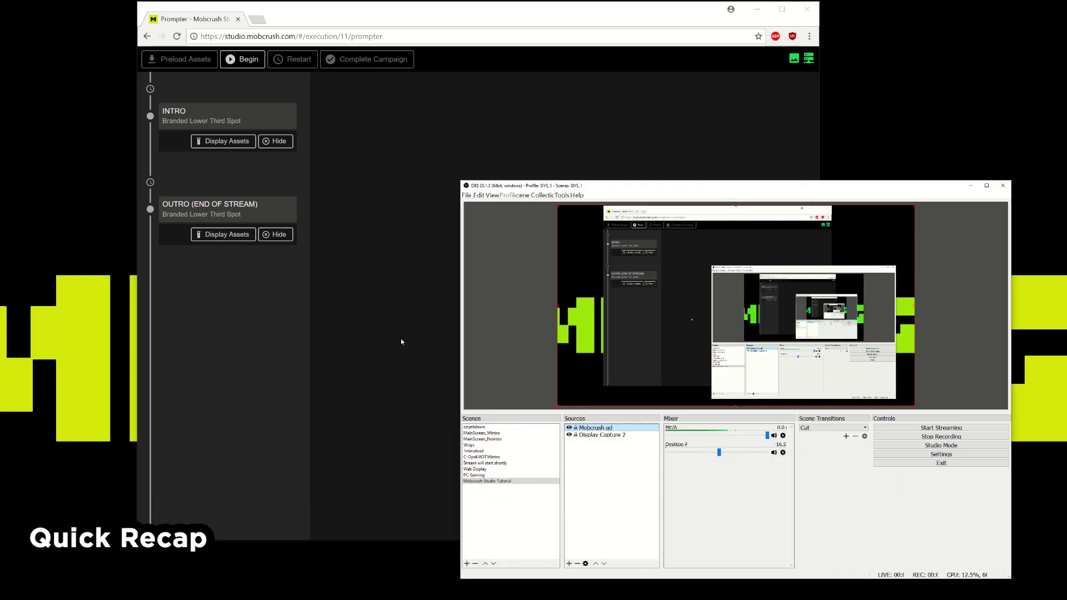